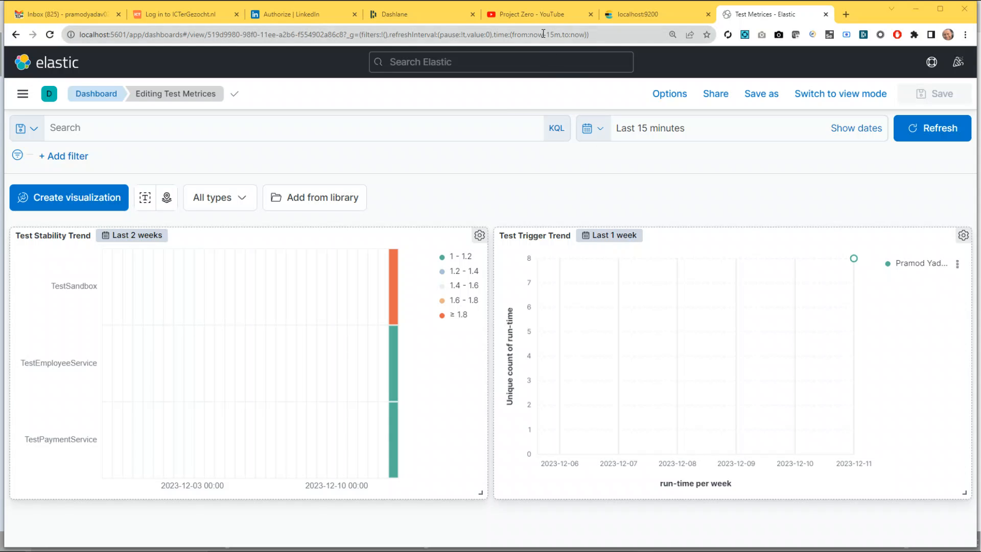
Review the Test Monitoring videos in the Project Zero playlist on YouTube, and return to the Elastic dashboard
click(542, 14)
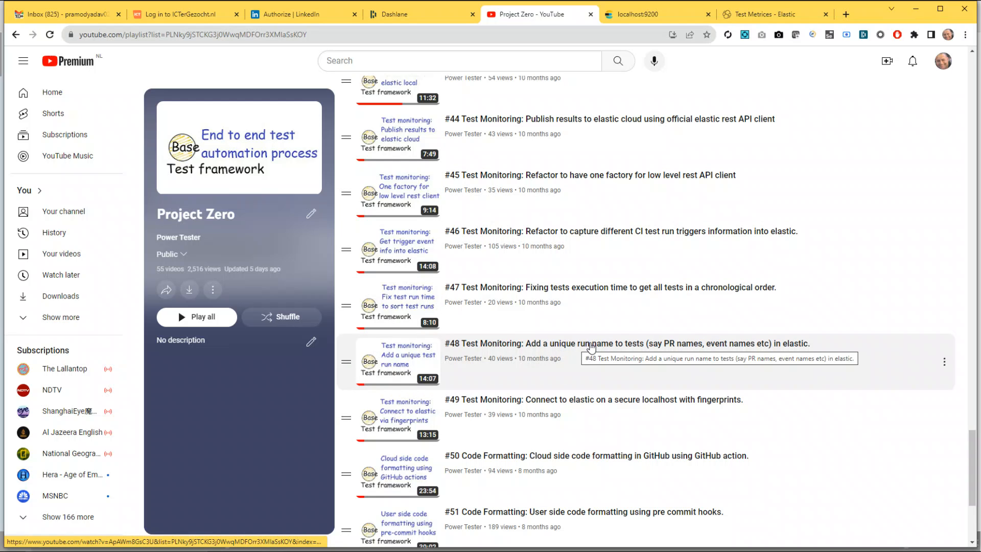
scroll(654, 375, down, 1)
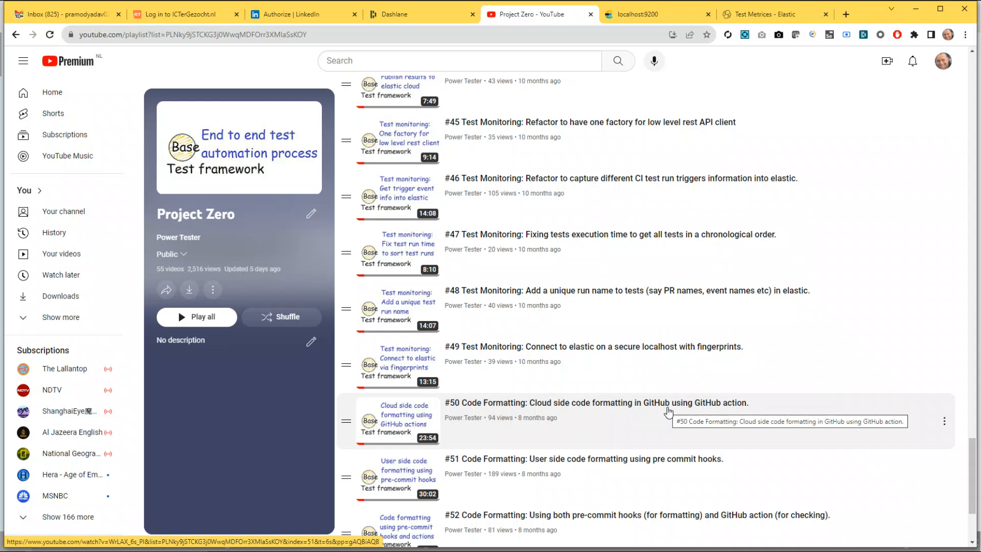
scroll(669, 412, down, 2)
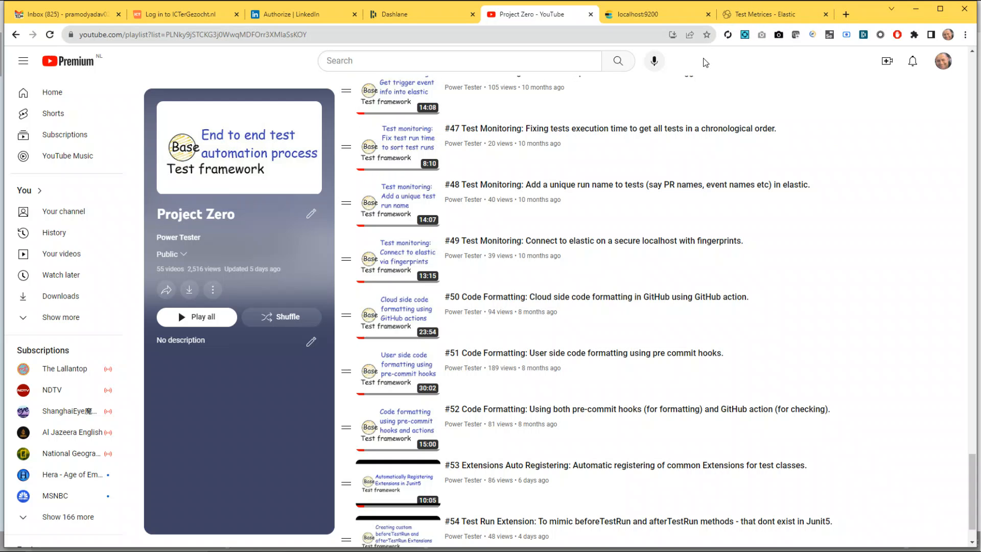
click(765, 14)
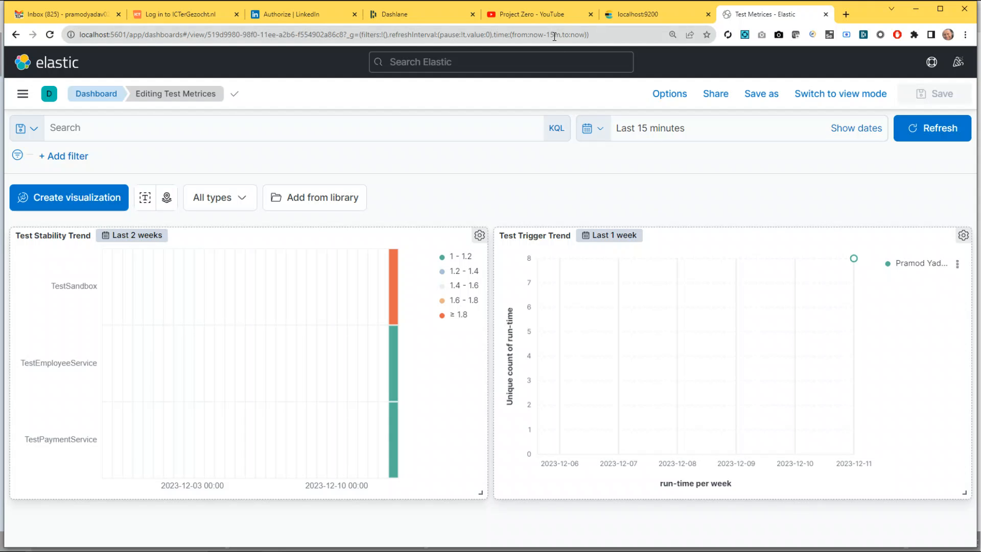
Show the Elasticsearch cluster information at localhost:9200, enlarged to 250%
key(ctrl+shift+Tab)
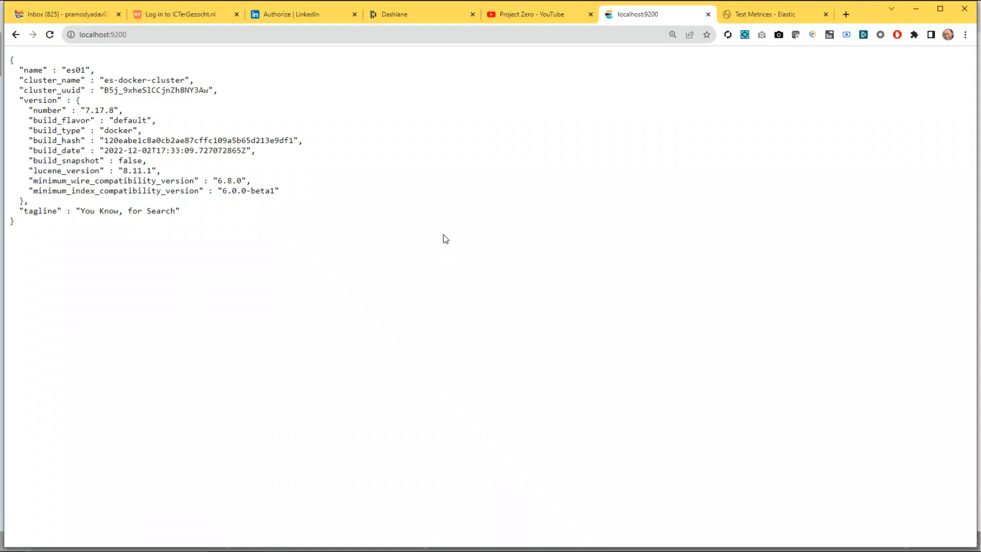
key(ctrl+plus)
key(ctrl+plus)
key(ctrl+plus)
key(ctrl+plus)
key(ctrl+plus)
key(ctrl+plus)
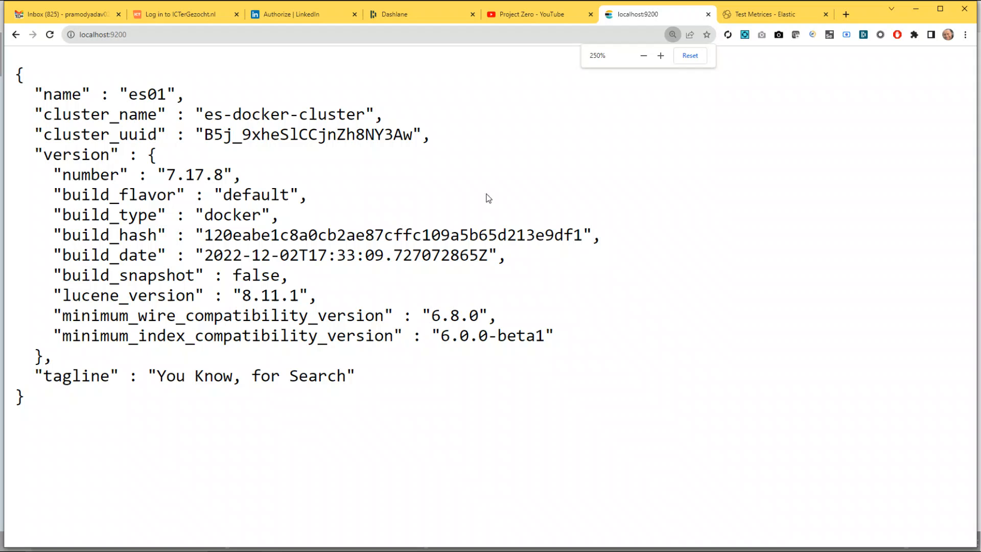
Switch to the Project Zero playlist on YouTube and look through the earlier Test Monitoring videos, starting around #38
click(542, 14)
scroll(714, 302, up, 5)
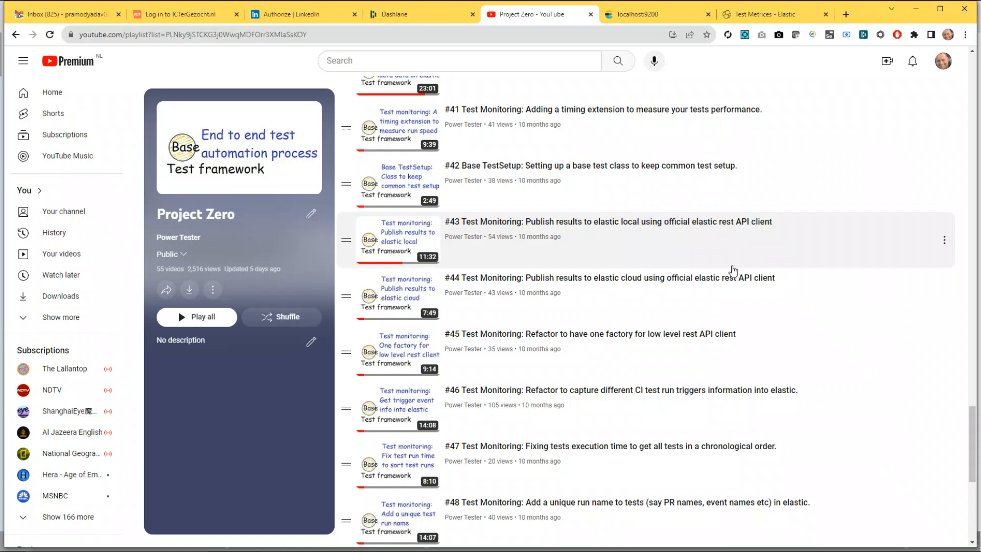
scroll(735, 272, up, 3)
scroll(629, 249, up, 2)
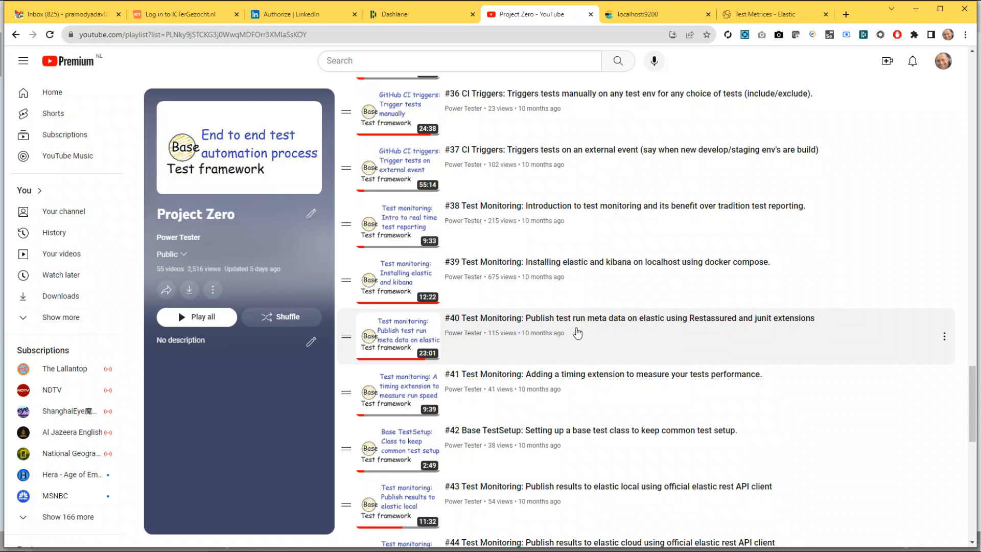
scroll(578, 333, down, 8)
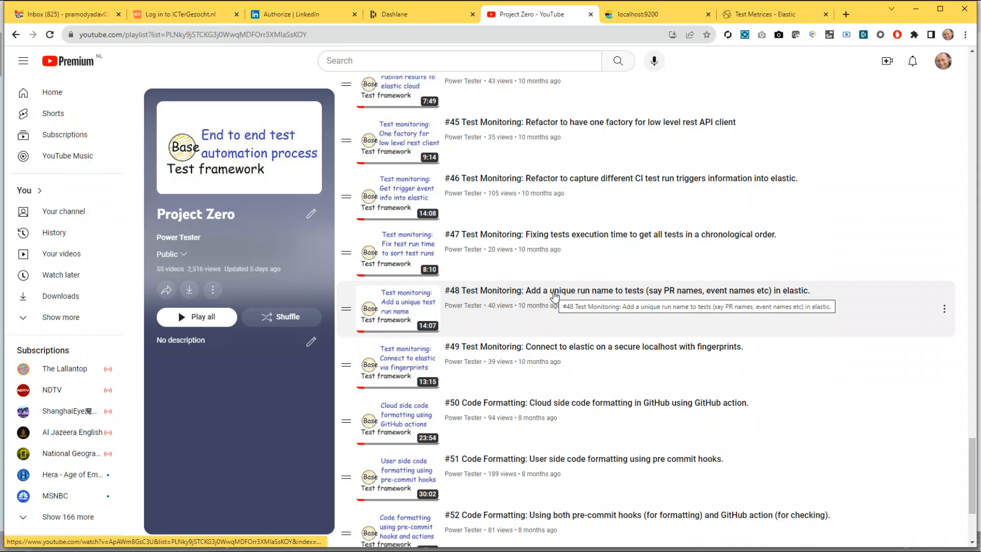
scroll(532, 246, up, 4)
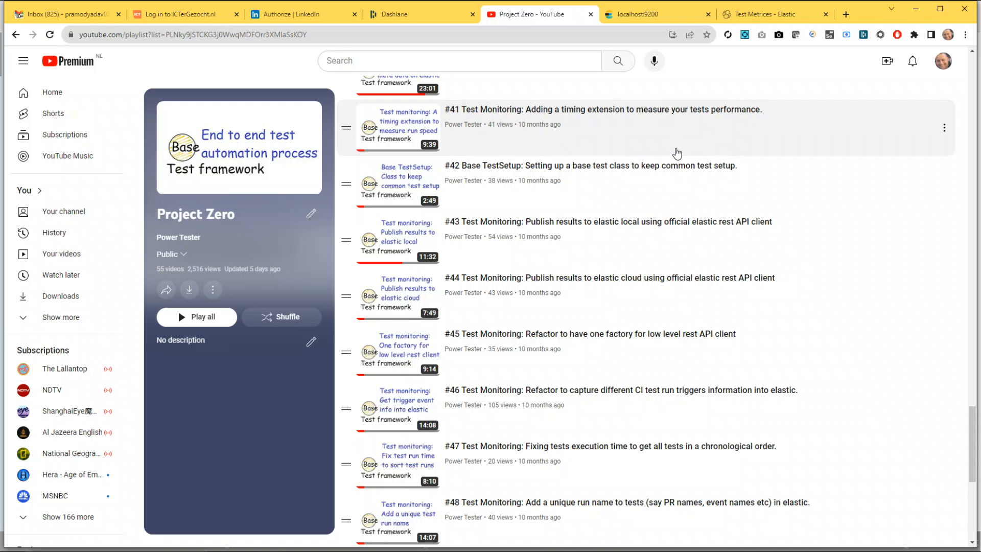
Switch to the Test Metrices dashboard in Elastic and reduce the page zoom until both trend charts fit
click(780, 18)
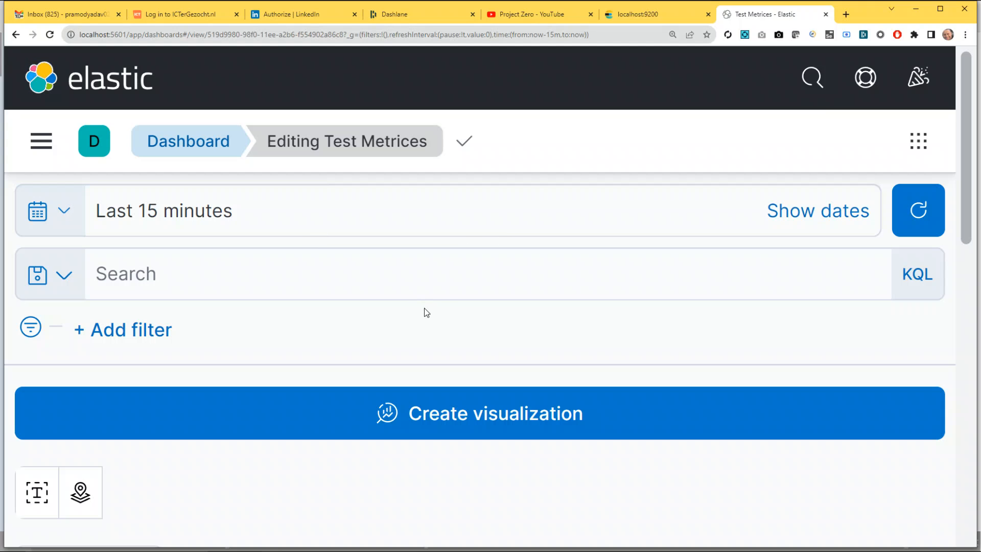
key(ctrl+minus)
key(ctrl+minus)
key(ctrl+minus)
key(ctrl+minus)
key(ctrl+minus)
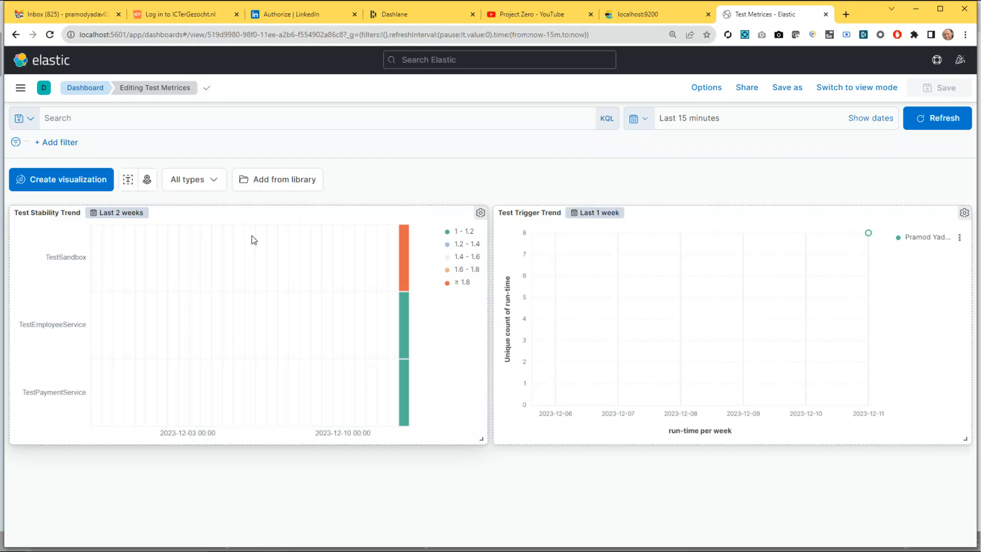
Go to the list of dashboards and open Test Metrices from it
click(20, 87)
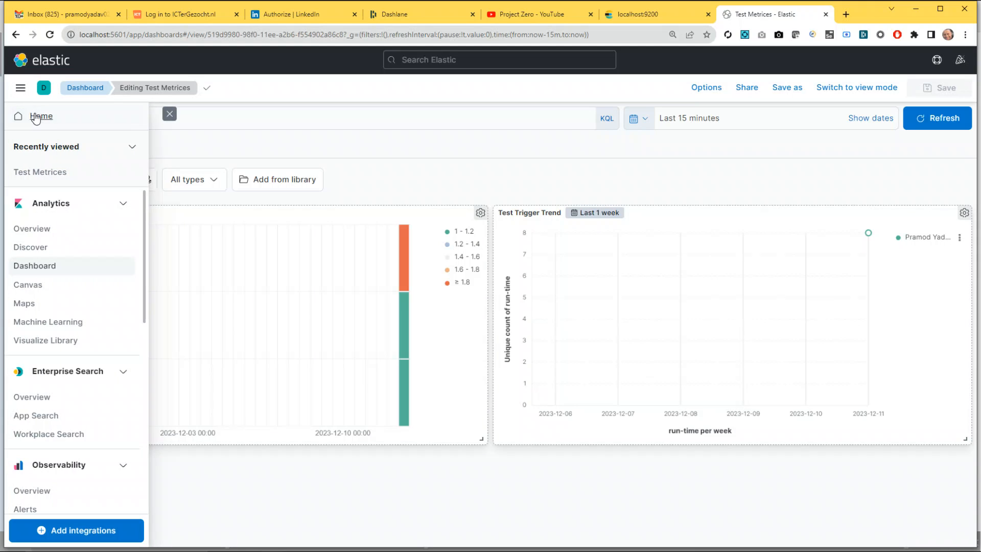
click(39, 265)
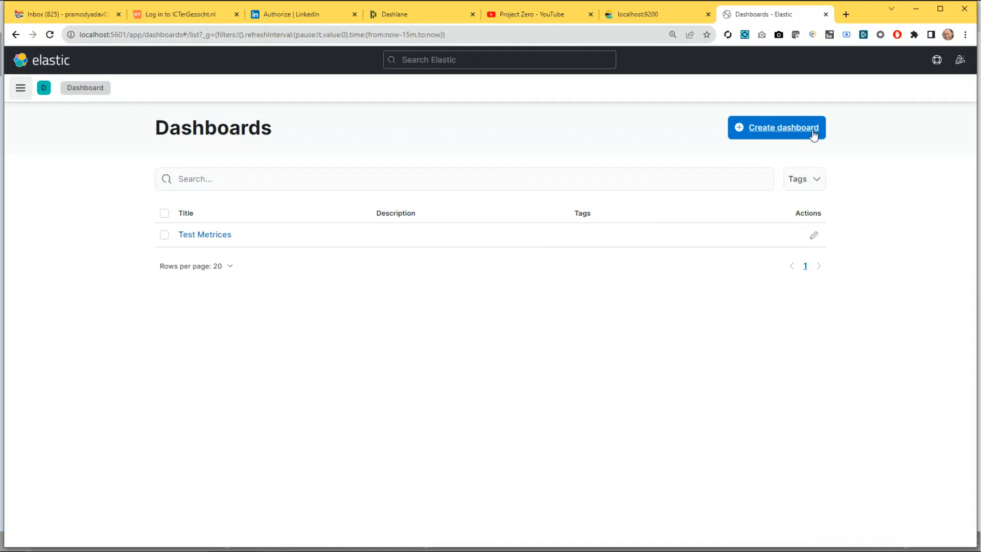
click(209, 241)
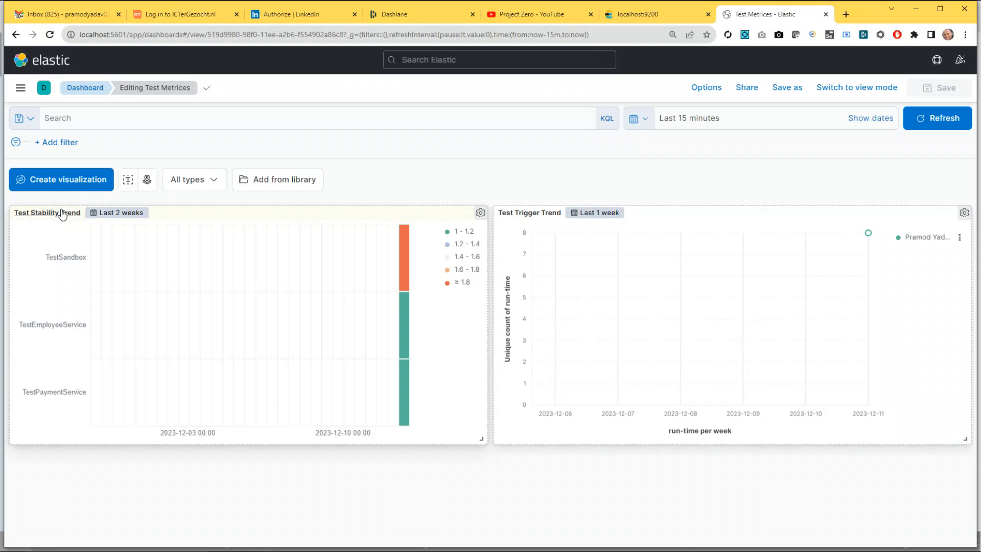
Create a new visualization on the dashboard and set its type to Heatmap
click(63, 180)
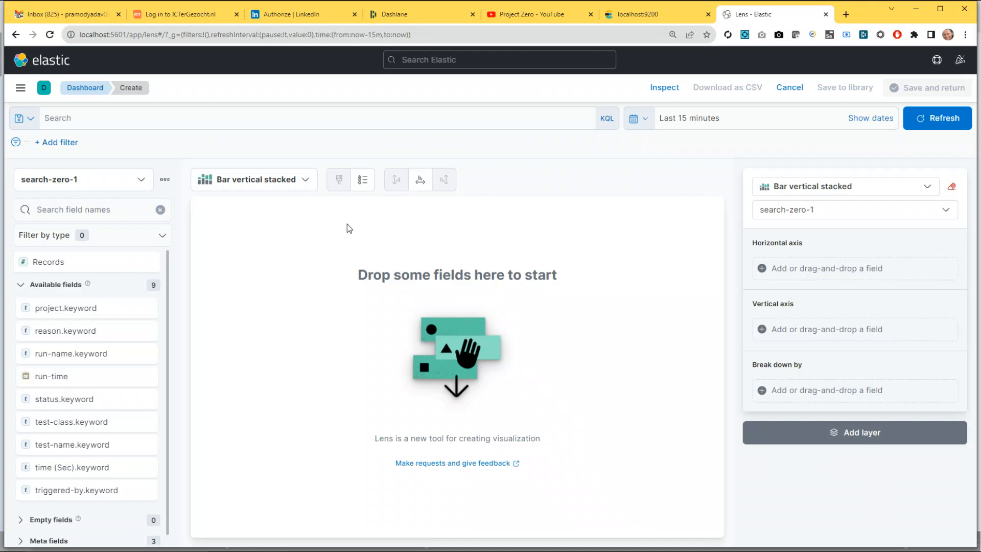
click(302, 179)
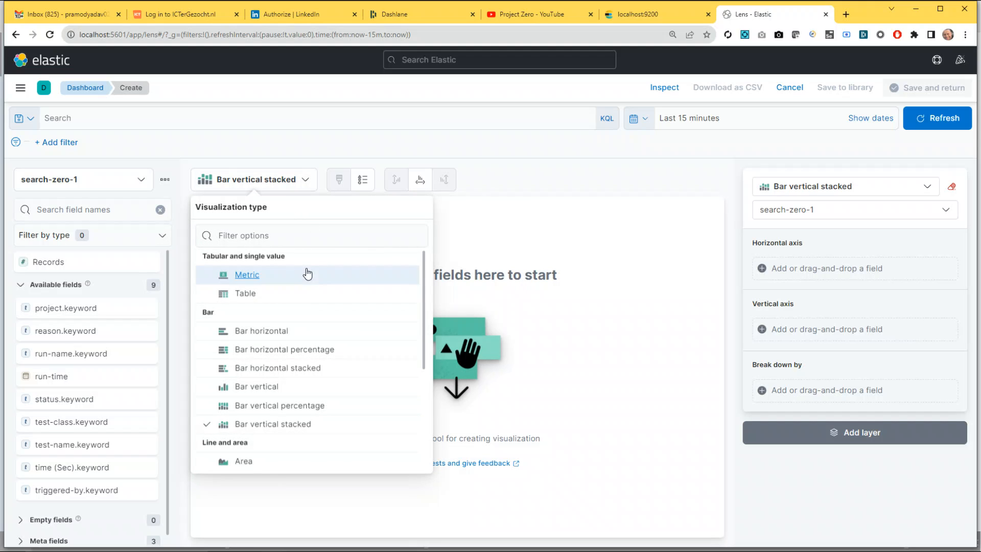
scroll(269, 395, down, 3)
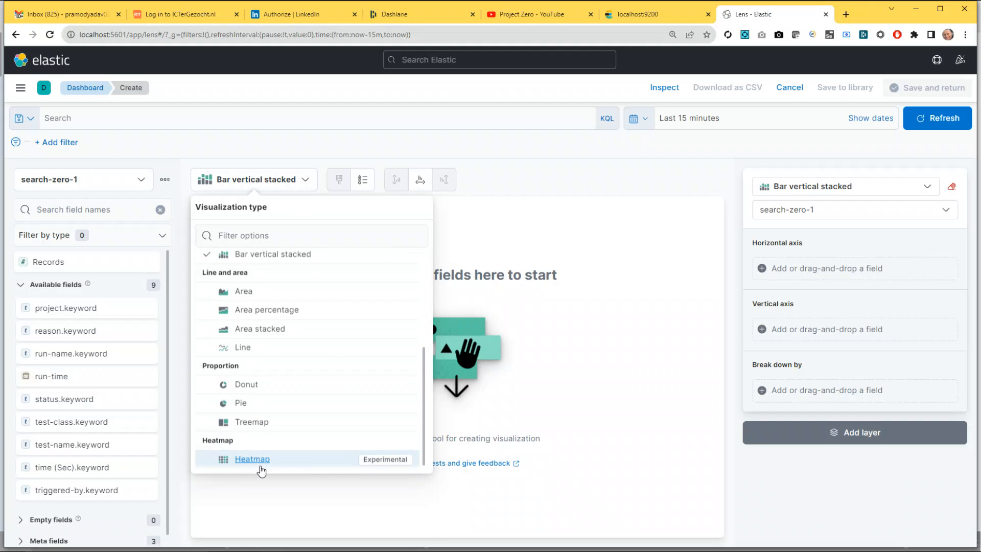
scroll(307, 391, up, 3)
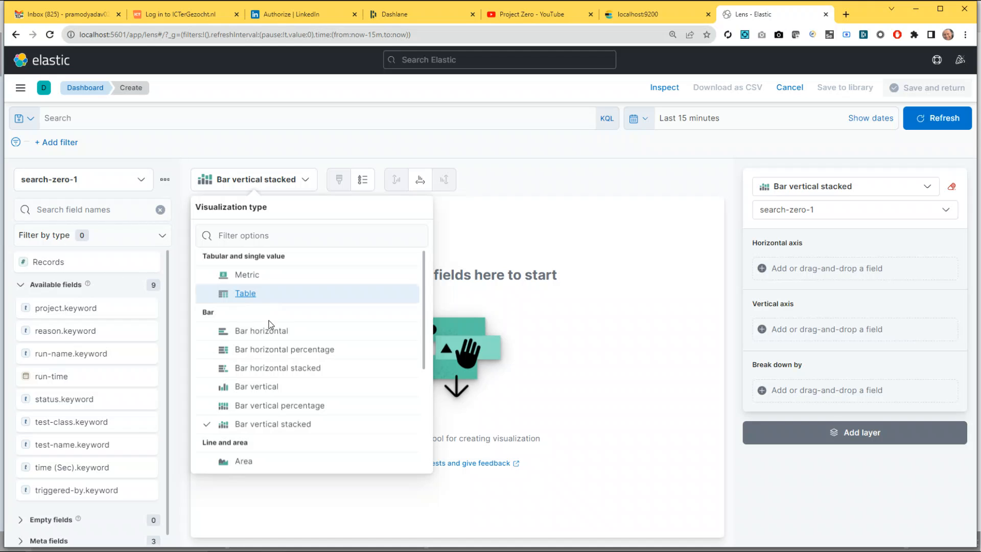
scroll(285, 351, down, 3)
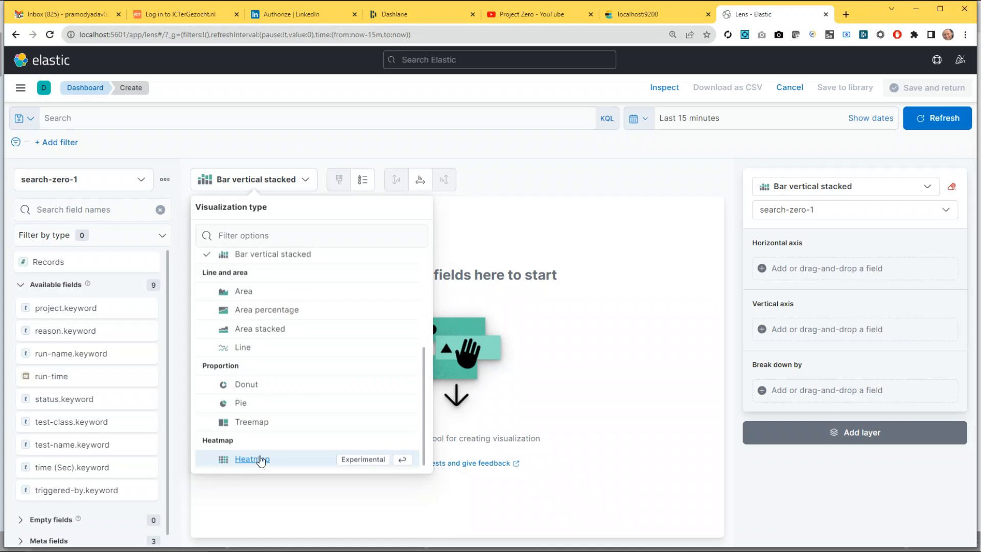
click(261, 460)
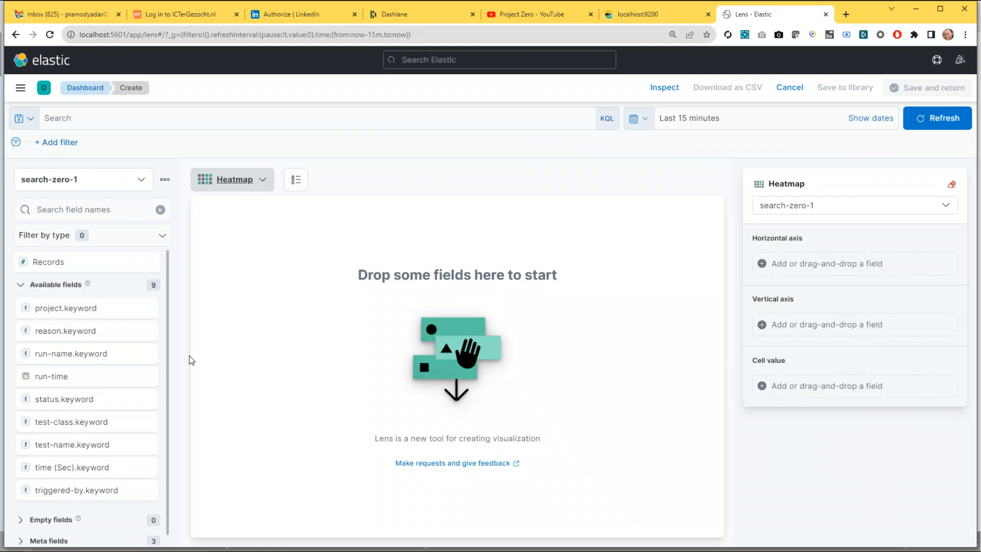
Assign run-time to the heatmap's horizontal axis, test-class.keyword to the vertical axis and status.keyword to the cell value
drag(52, 376, 813, 276)
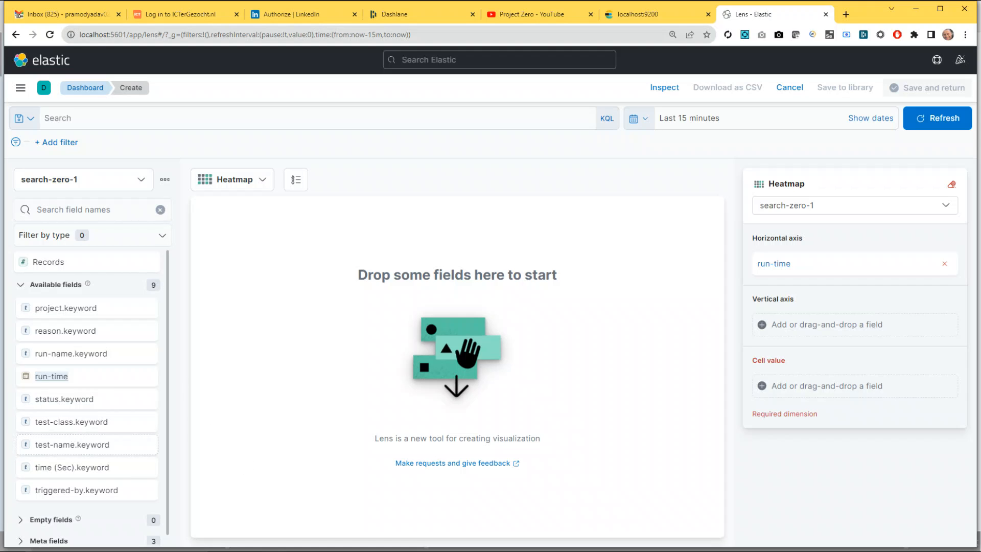
drag(72, 421, 838, 337)
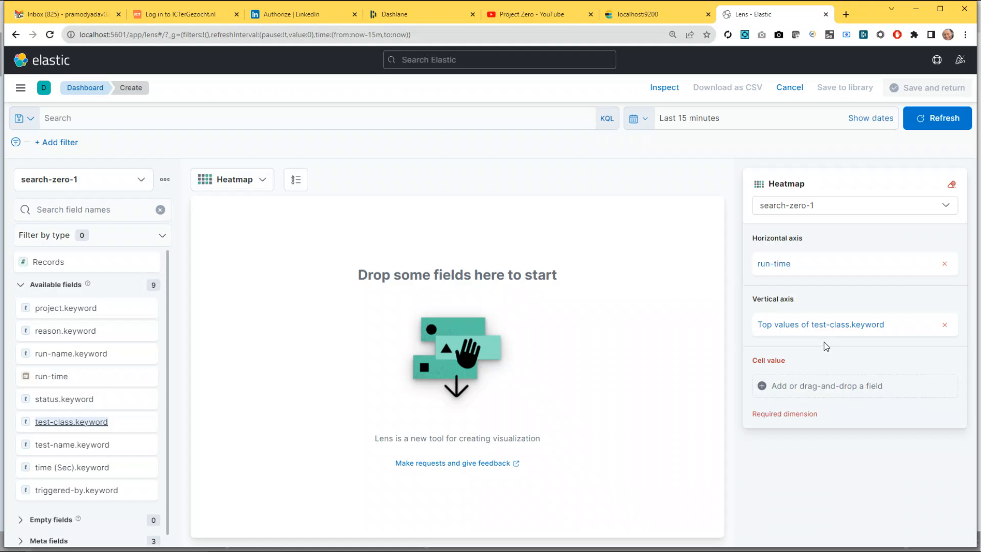
scroll(85, 461, down, 1)
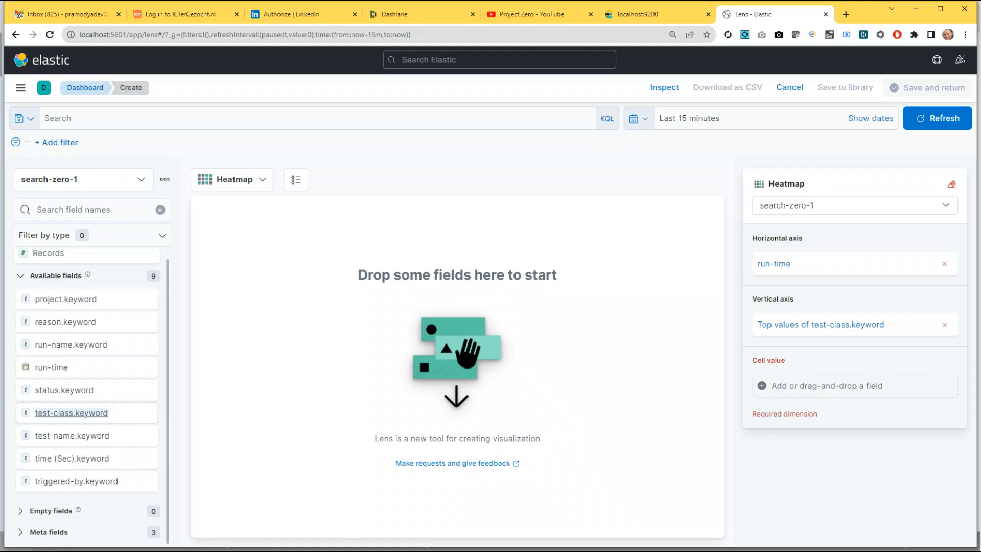
drag(64, 390, 828, 398)
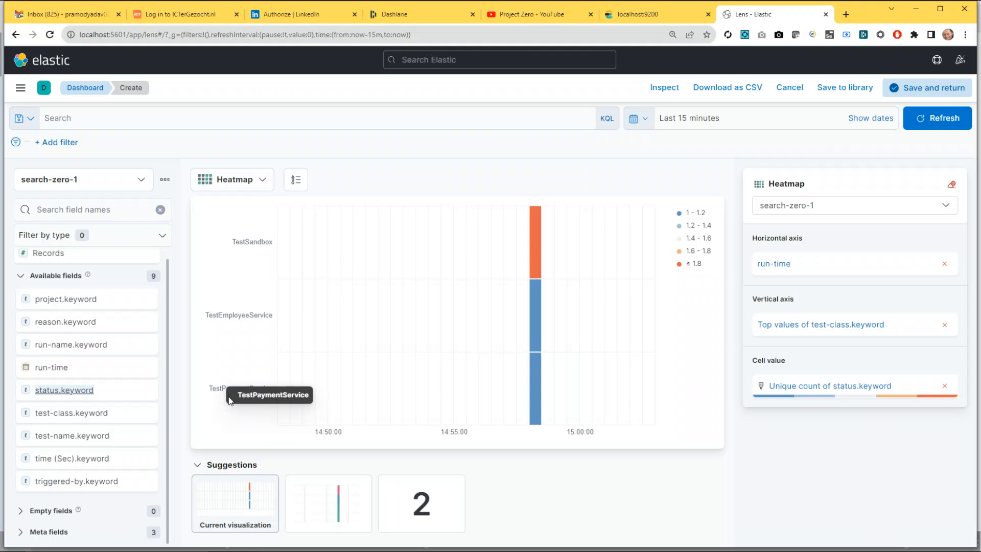
Switch to IntelliJ IDEA, examine the TestSandbox failures in the terminal output, and return to the heatmap
key(alt+Tab)
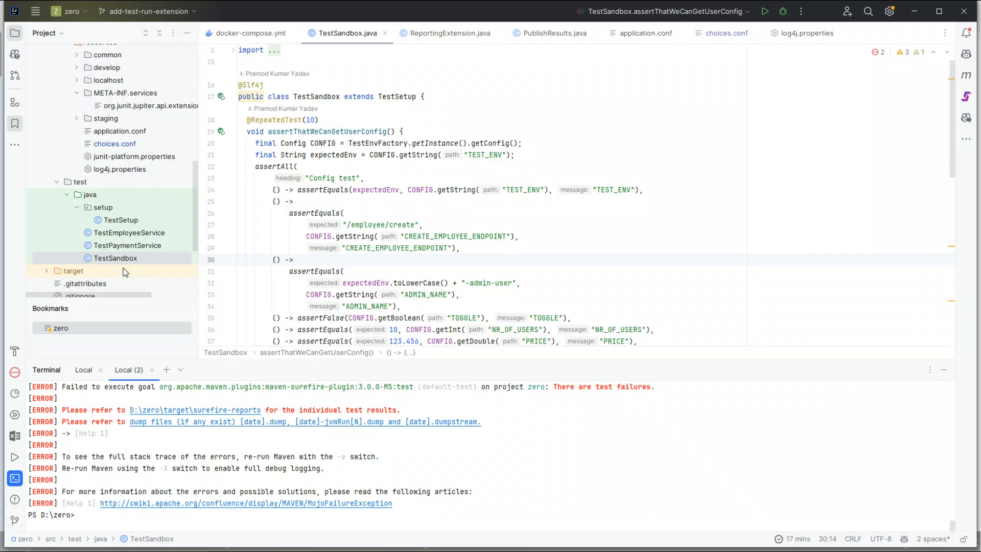
scroll(173, 445, up, 2)
scroll(173, 445, up, 4)
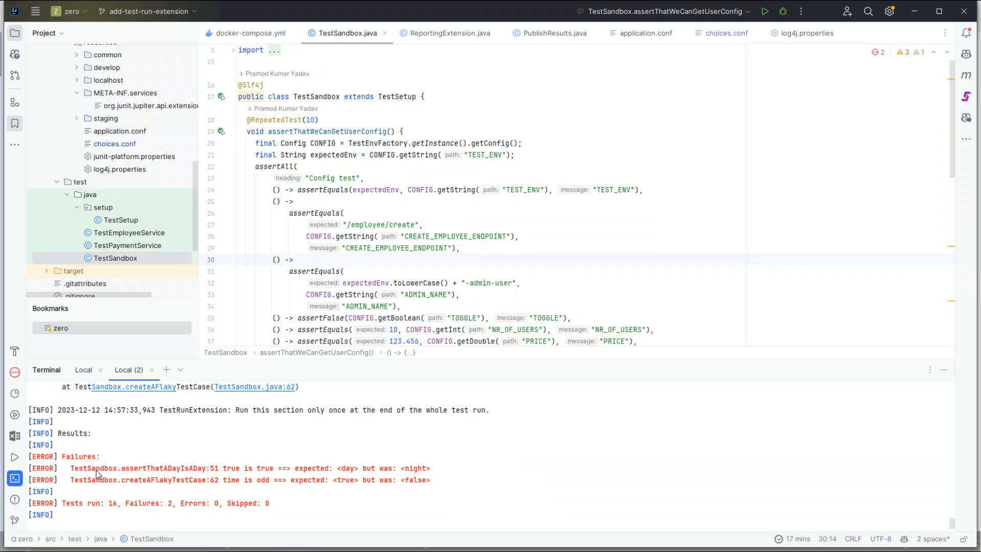
key(alt+Tab)
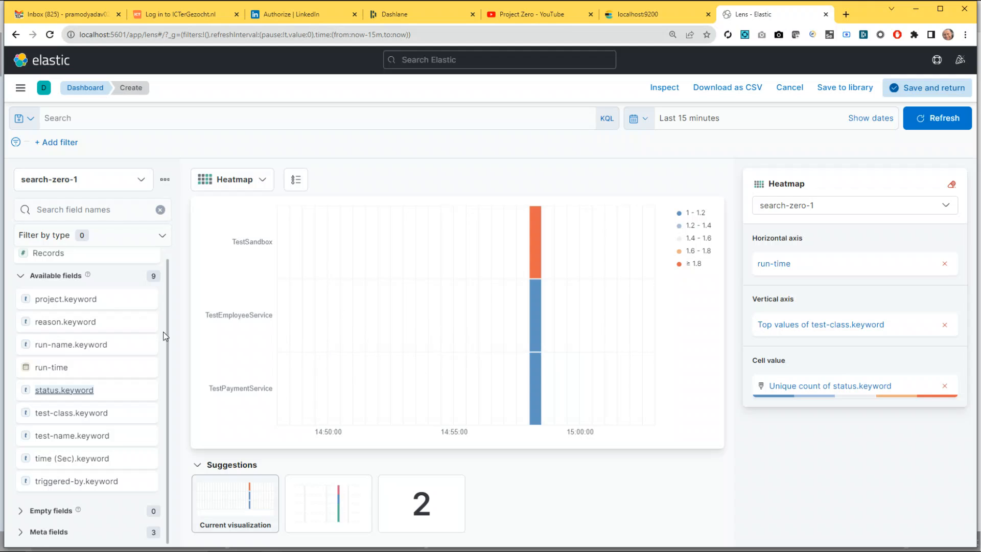
Change the 0% color stop of the heatmap's cell value to green #54B399
mouse_move(537, 332)
click(826, 387)
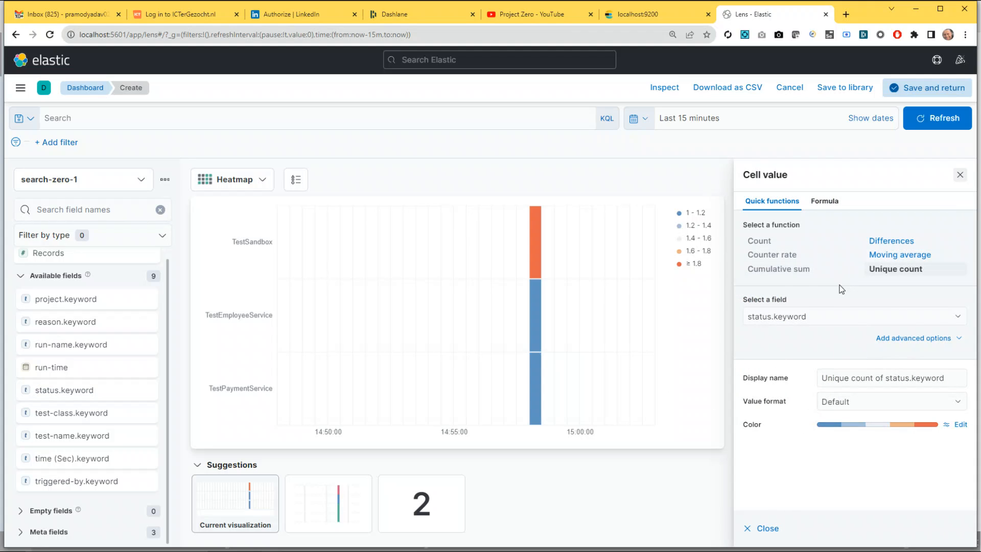
click(961, 175)
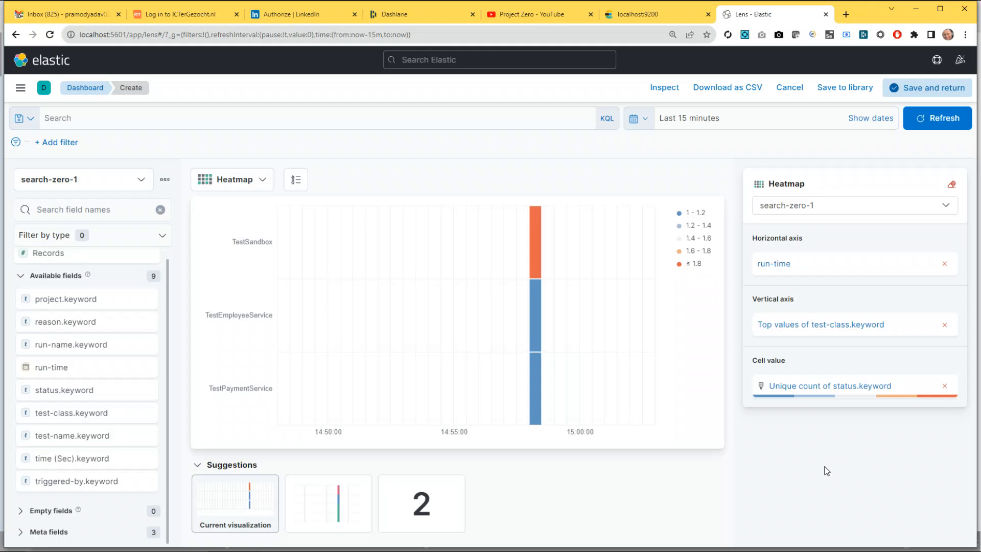
click(797, 388)
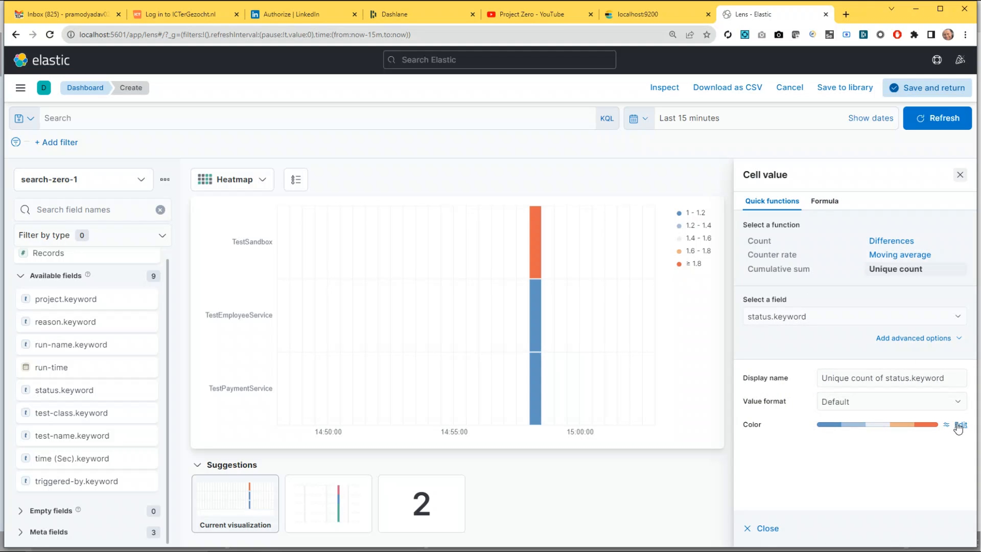
click(957, 427)
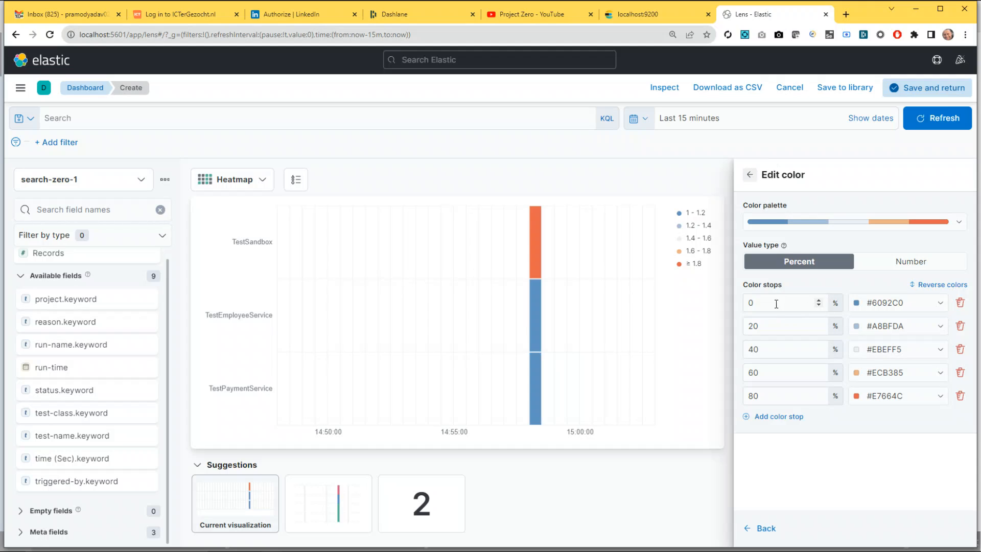
click(894, 303)
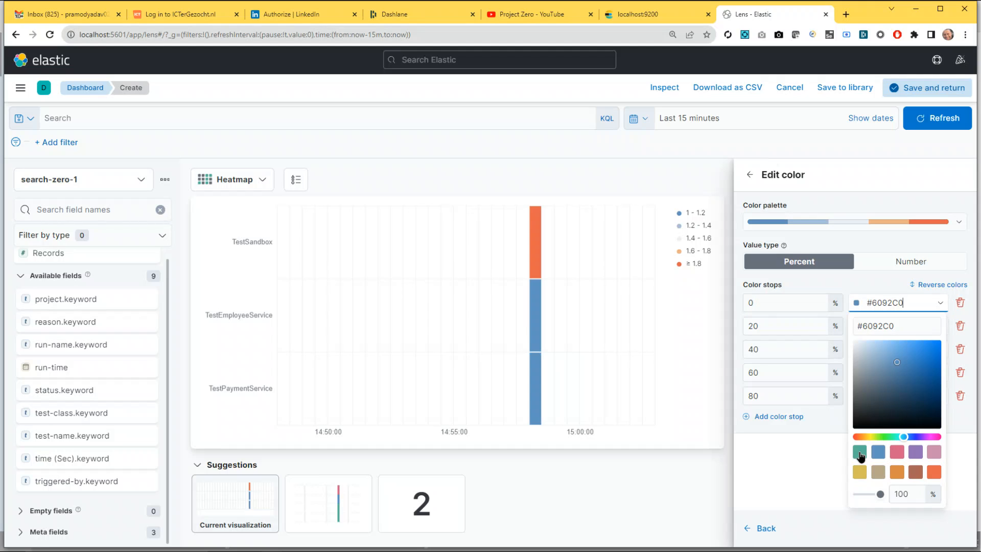
click(862, 460)
click(900, 455)
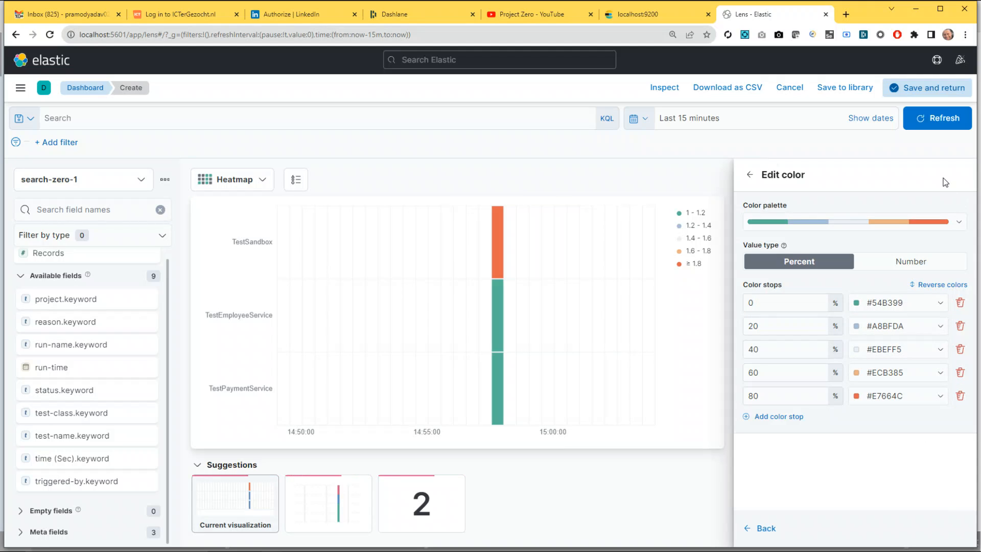
click(750, 175)
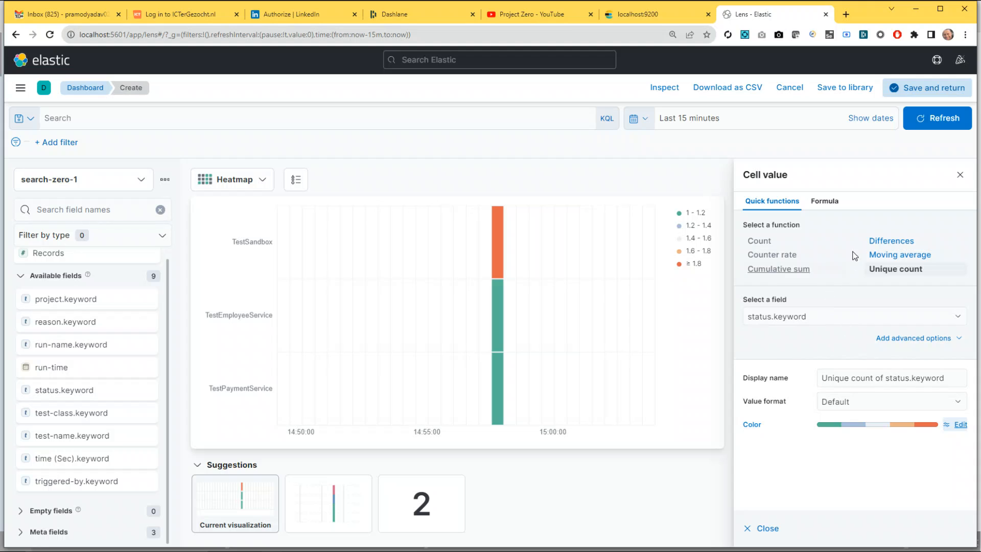
Save the heatmap to the Test Metrices dashboard and title its panel "Test Stability Trend"
click(927, 98)
scroll(593, 511, down, 3)
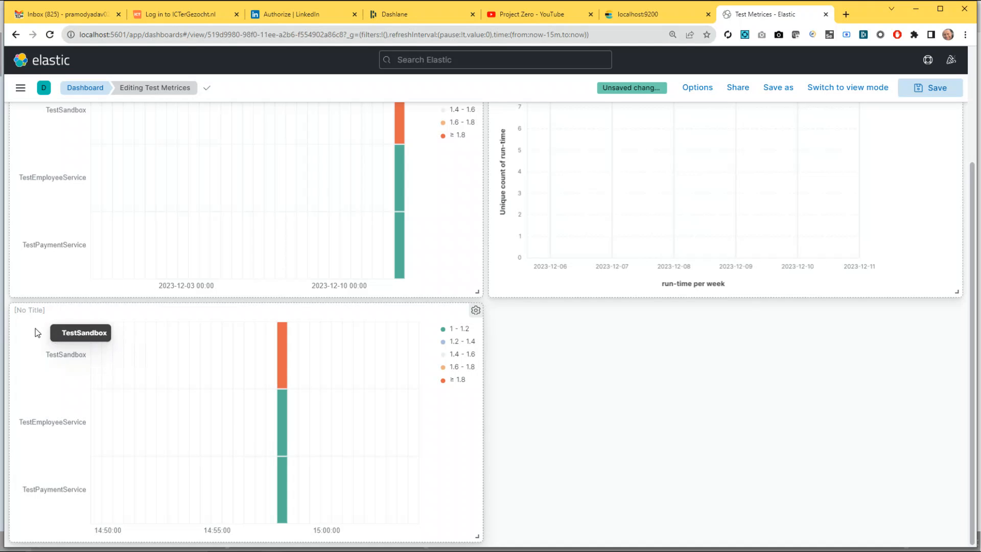
click(34, 310)
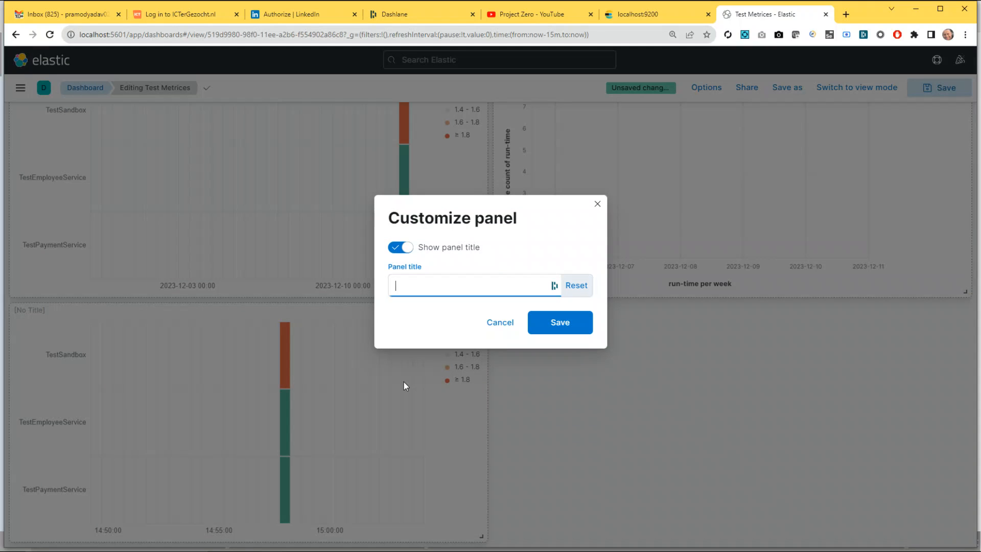
text(Test Stability Trend)
click(576, 330)
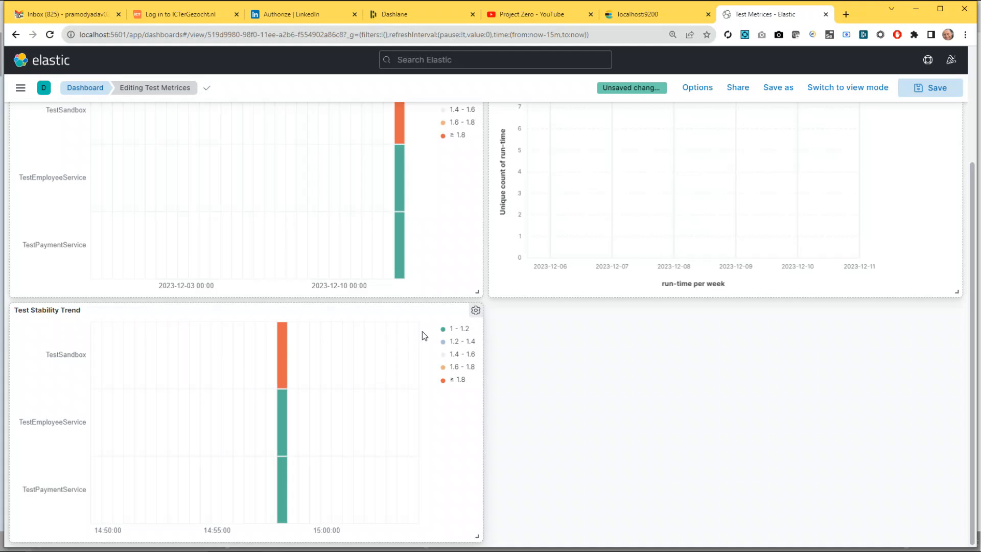
Give the new Test Stability Trend panel a custom time range of the last 2 weeks
click(474, 312)
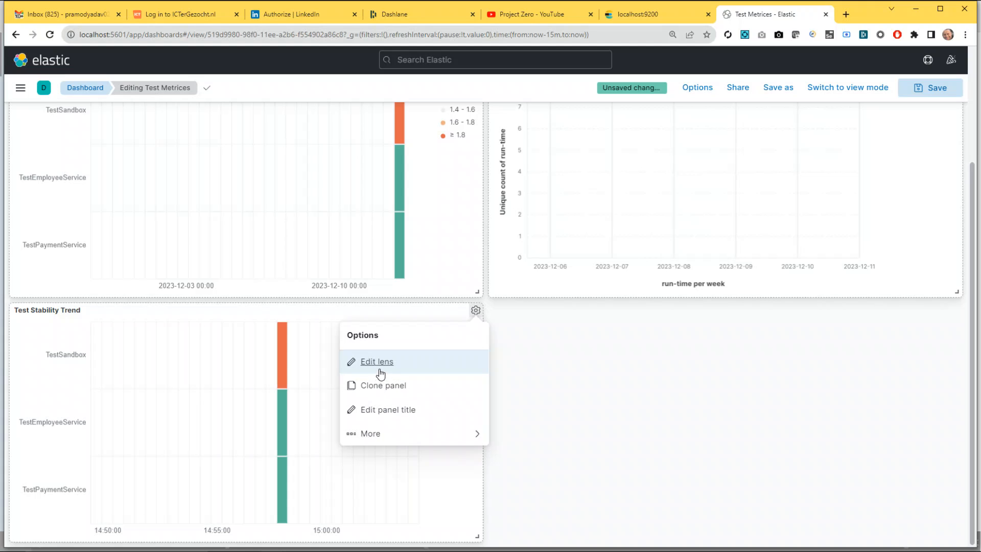
click(370, 434)
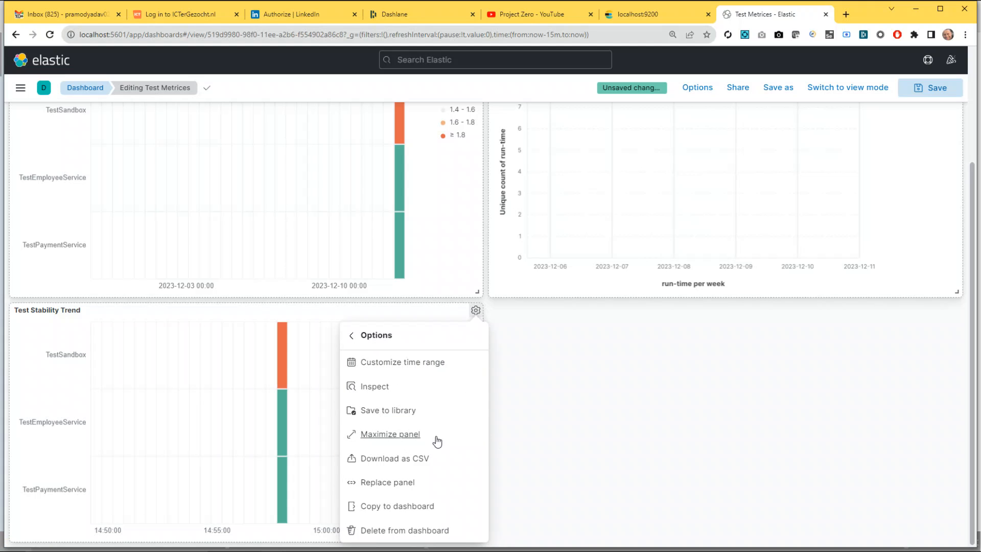
click(415, 364)
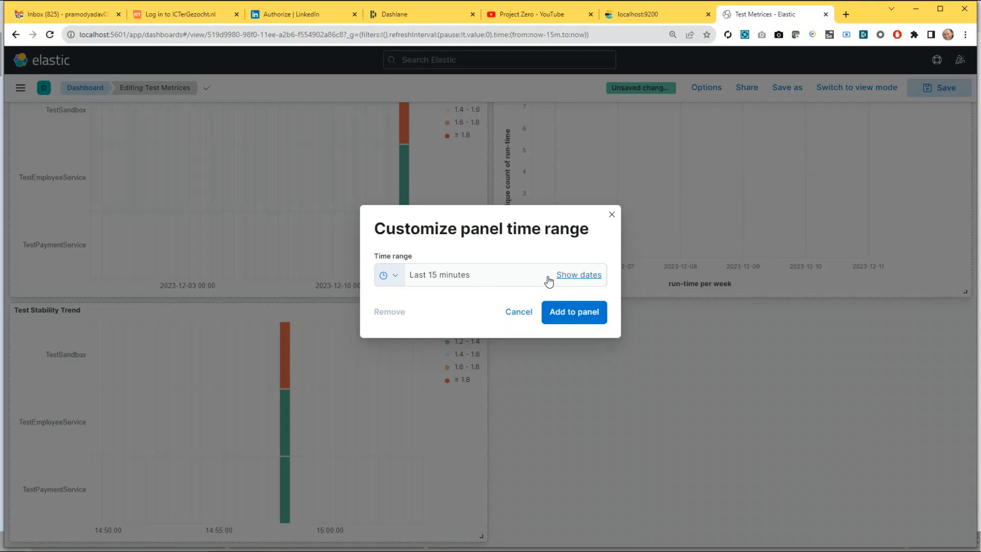
click(461, 281)
click(582, 325)
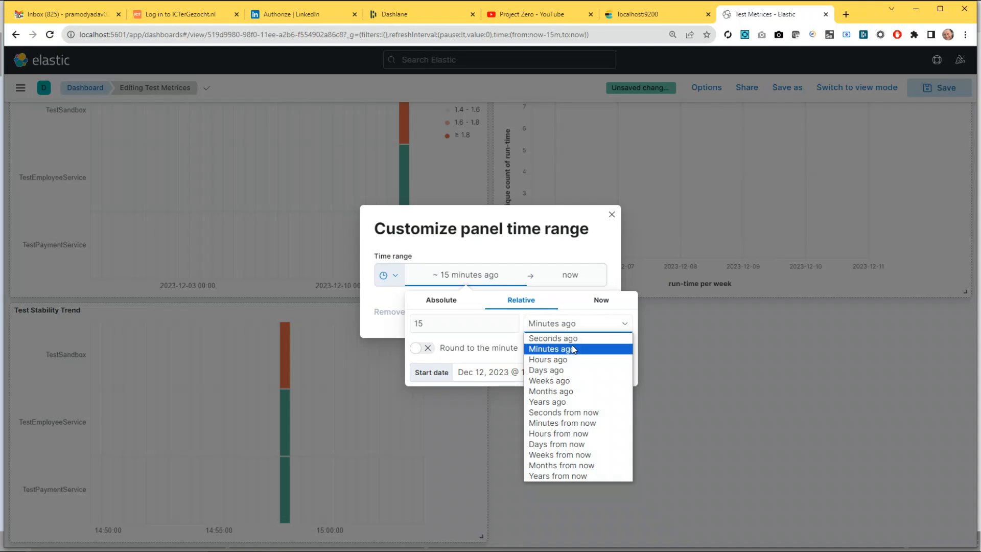
click(571, 381)
drag(433, 324, 382, 321)
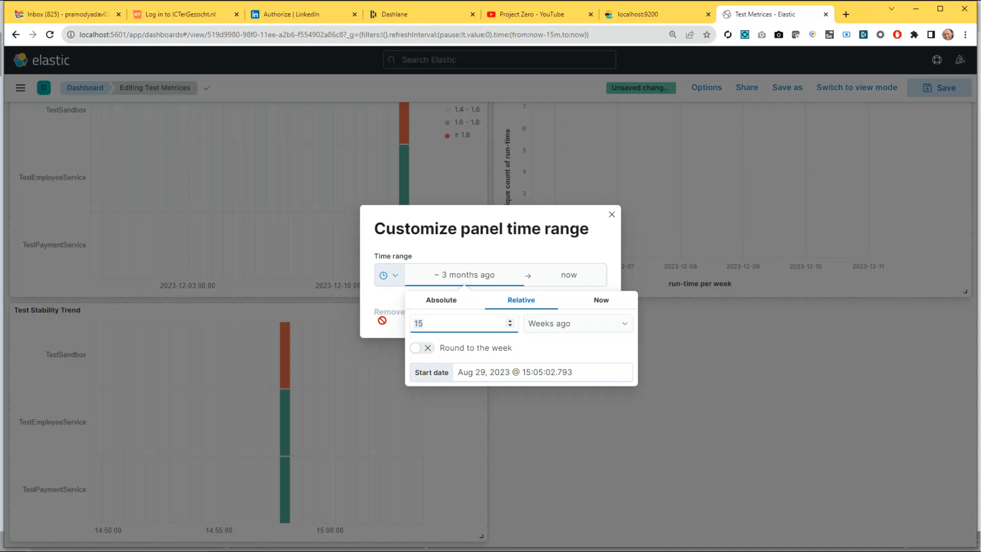
text(2)
click(495, 252)
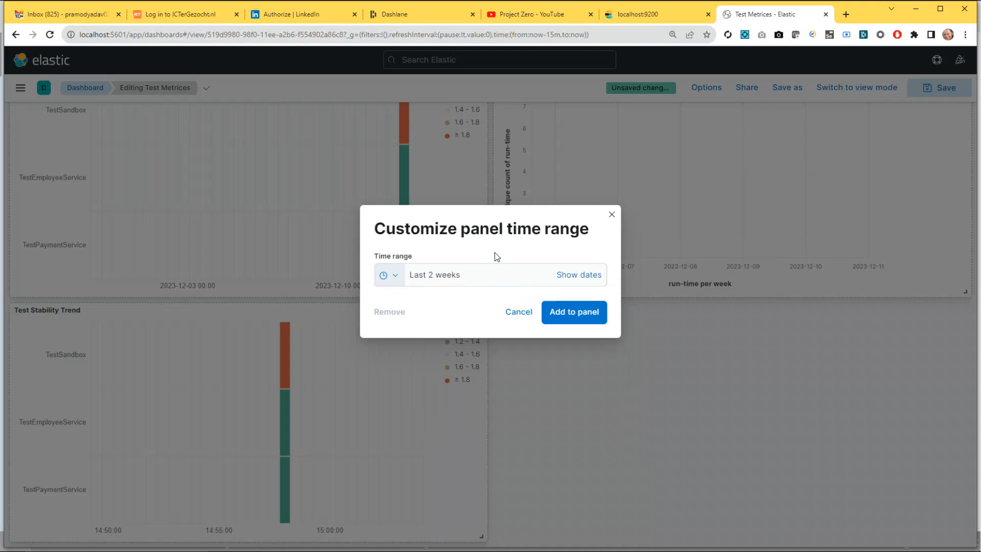
click(574, 312)
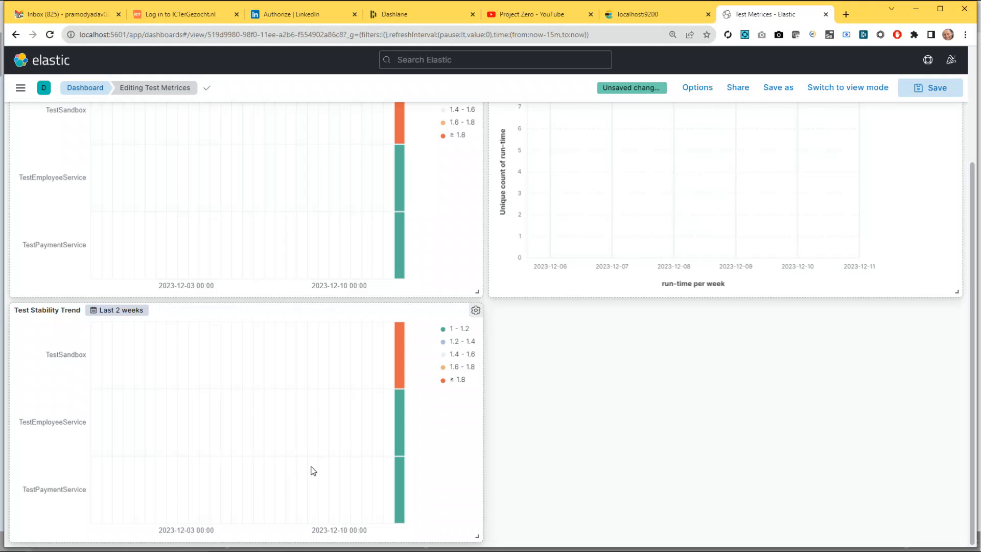
Delete the older Test Stability Trend panel beside Test Trigger Trend from the dashboard
scroll(336, 332, up, 3)
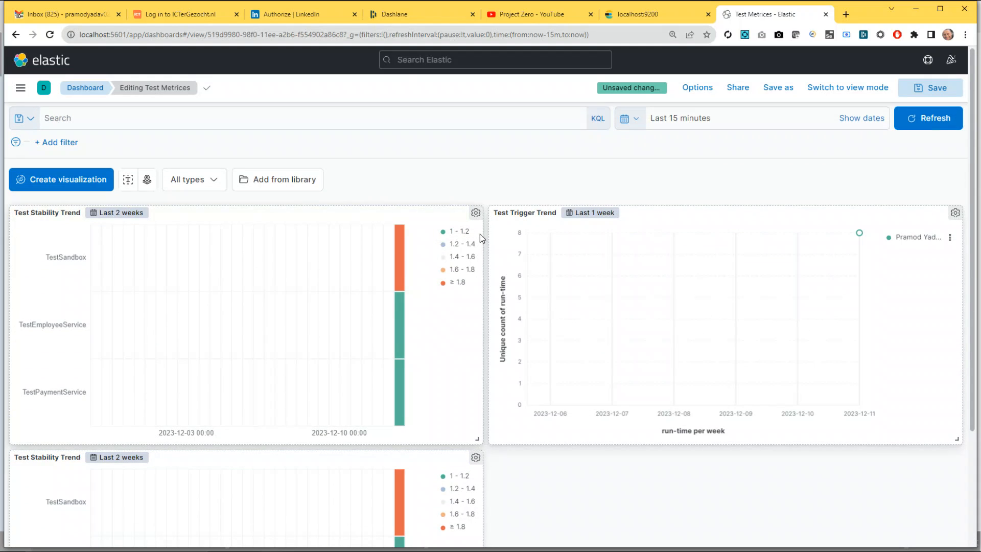
click(476, 212)
click(368, 337)
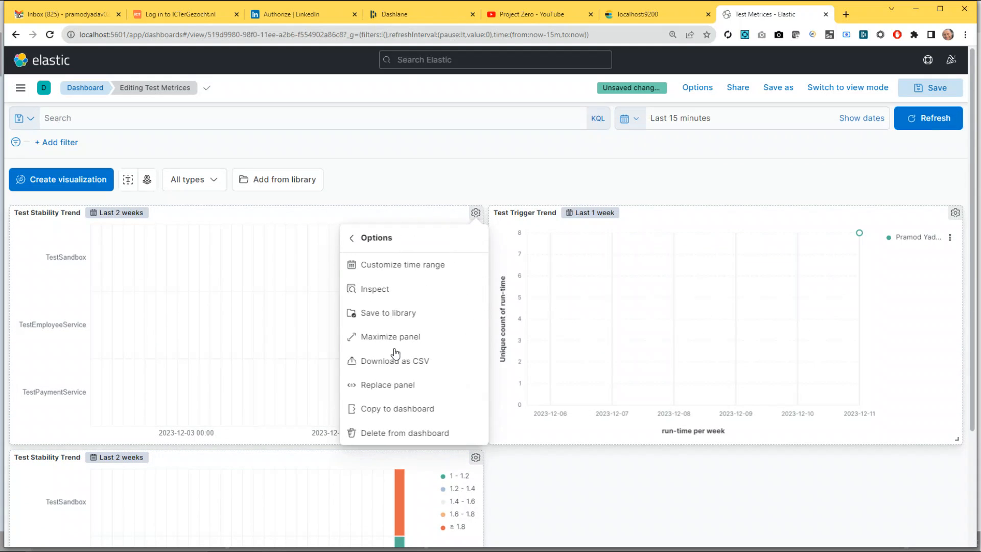
click(385, 433)
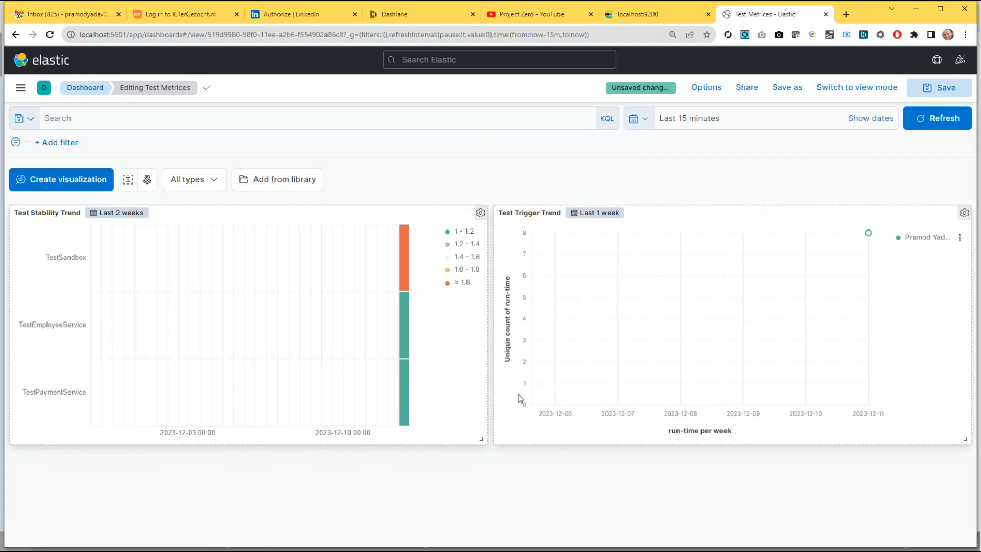
Clone the remaining Test Stability Trend panel on the dashboard
click(480, 213)
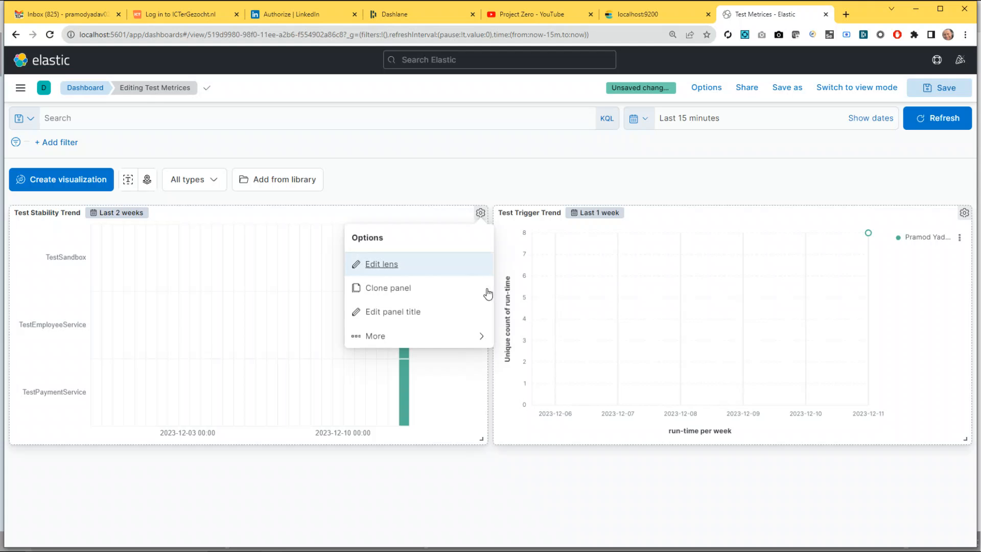
click(400, 302)
scroll(416, 501, down, 1)
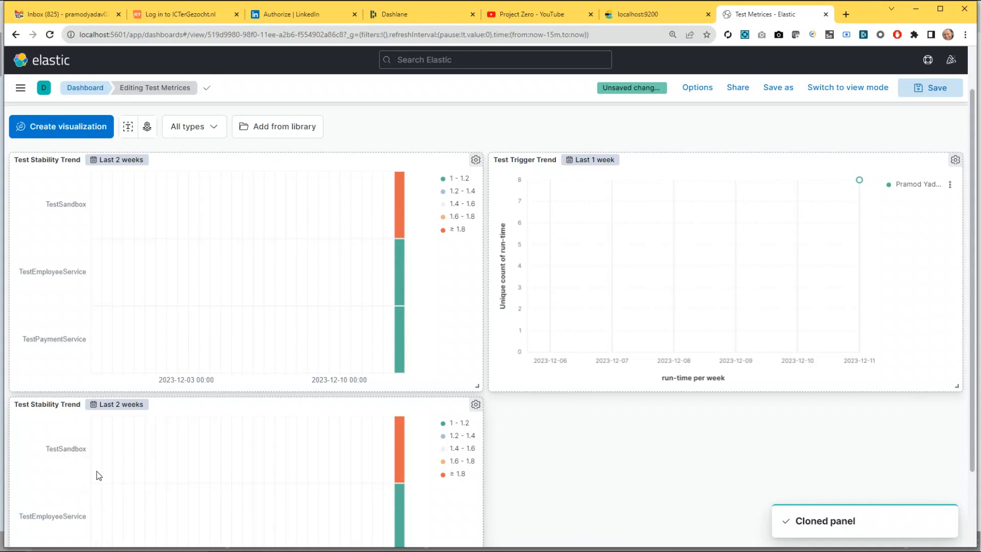
Open the cloned panel in the Lens editor, examine its TestSandbox cell, and review the panel back on the dashboard
click(476, 405)
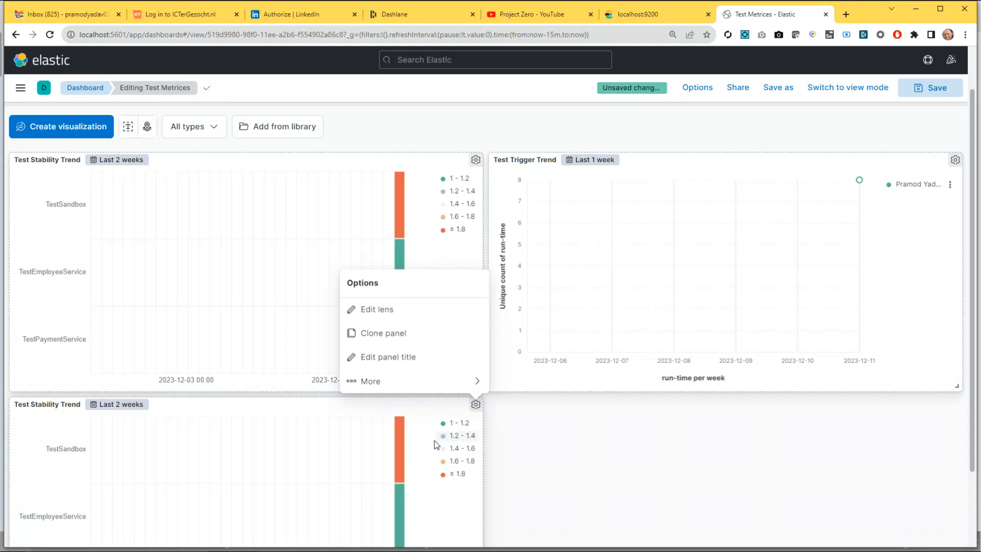
click(387, 310)
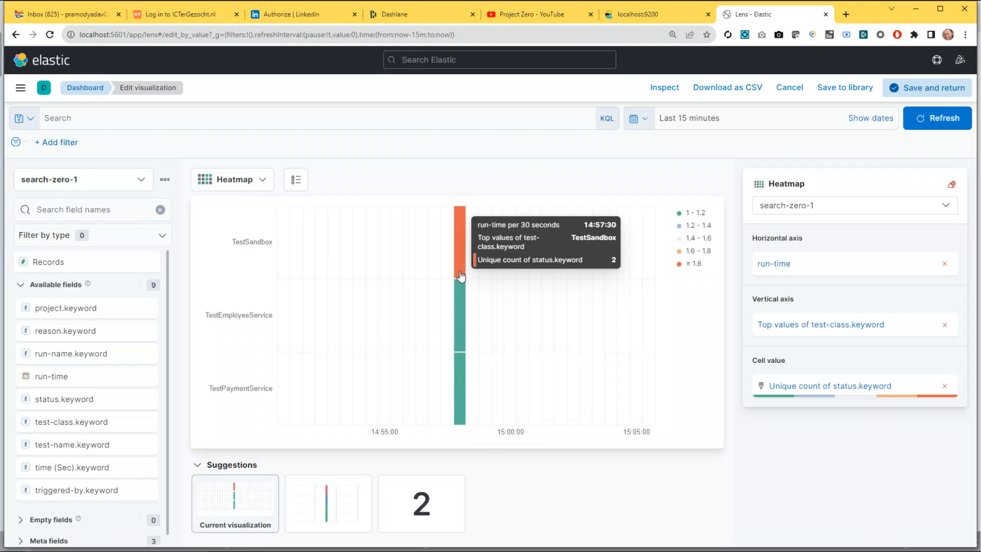
click(920, 87)
scroll(369, 406, down, 2)
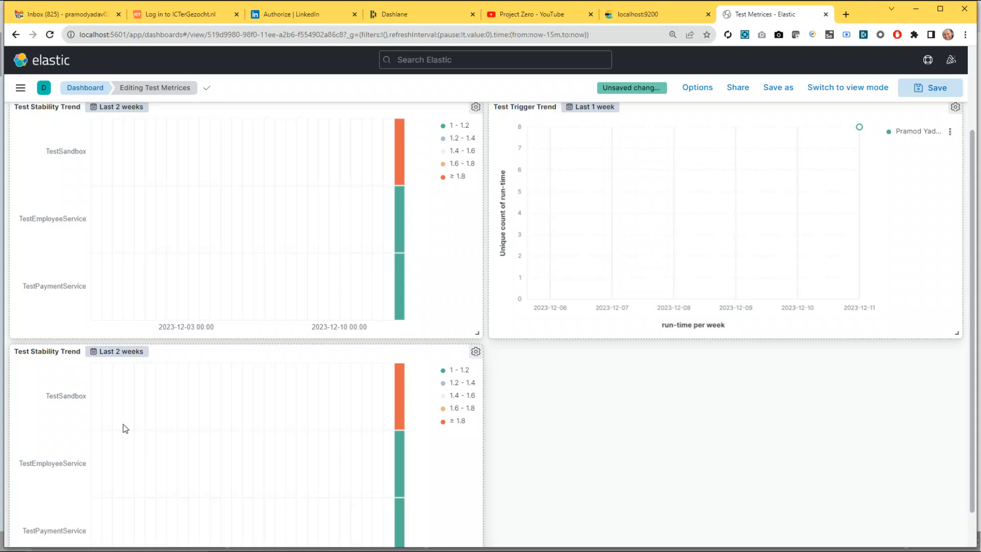
mouse_move(396, 529)
scroll(271, 447, down, 1)
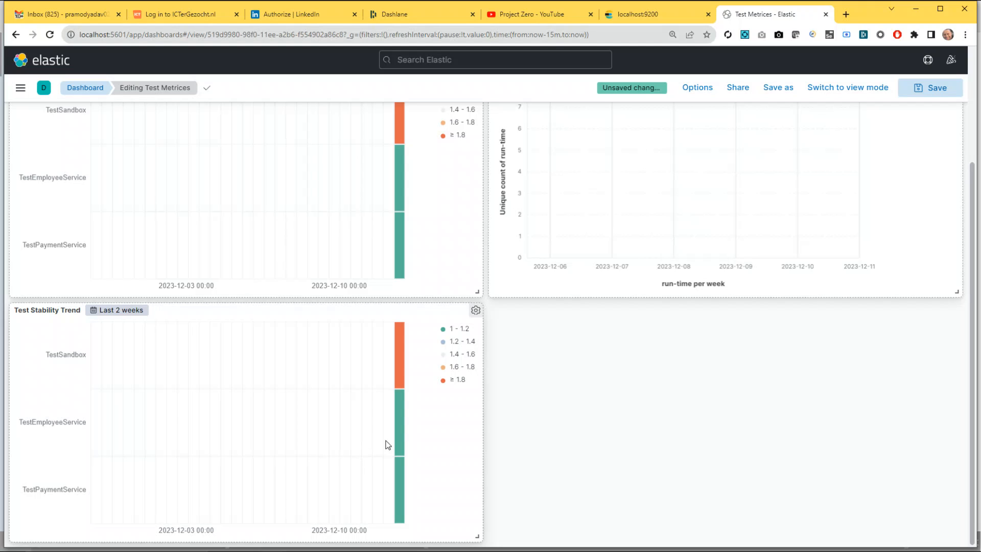
scroll(508, 339, up, 3)
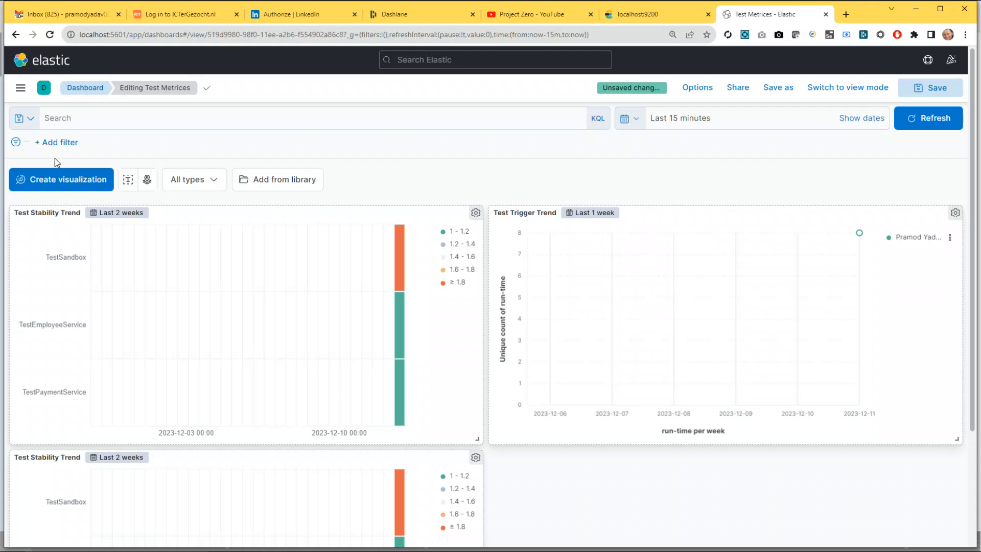
Create another visualization on the dashboard and set its type to Line
click(53, 187)
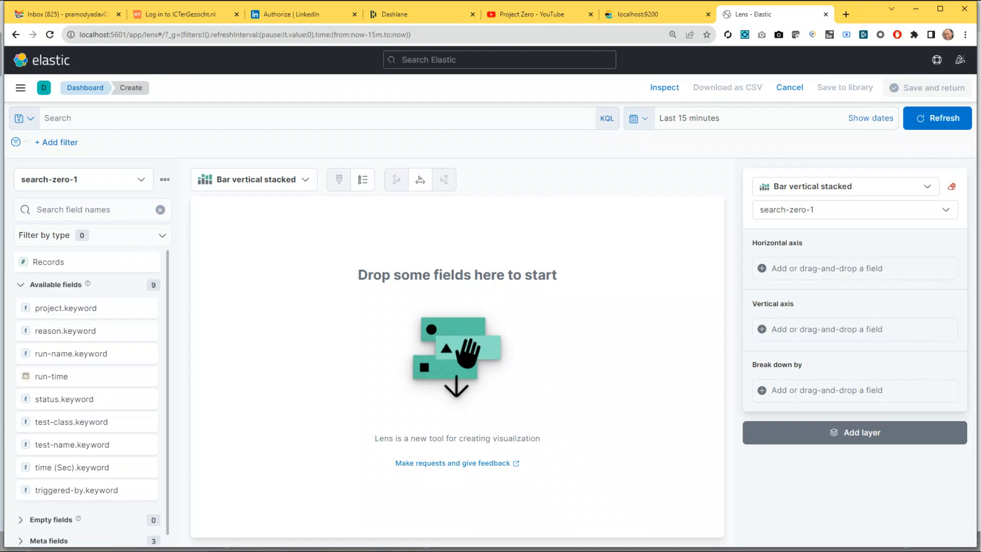
click(306, 183)
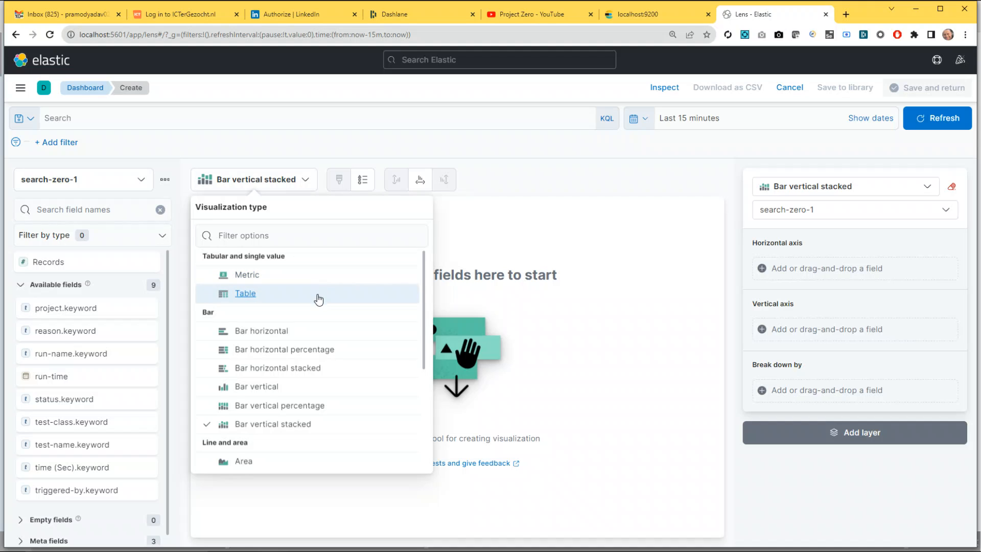
scroll(318, 300, down, 3)
click(250, 411)
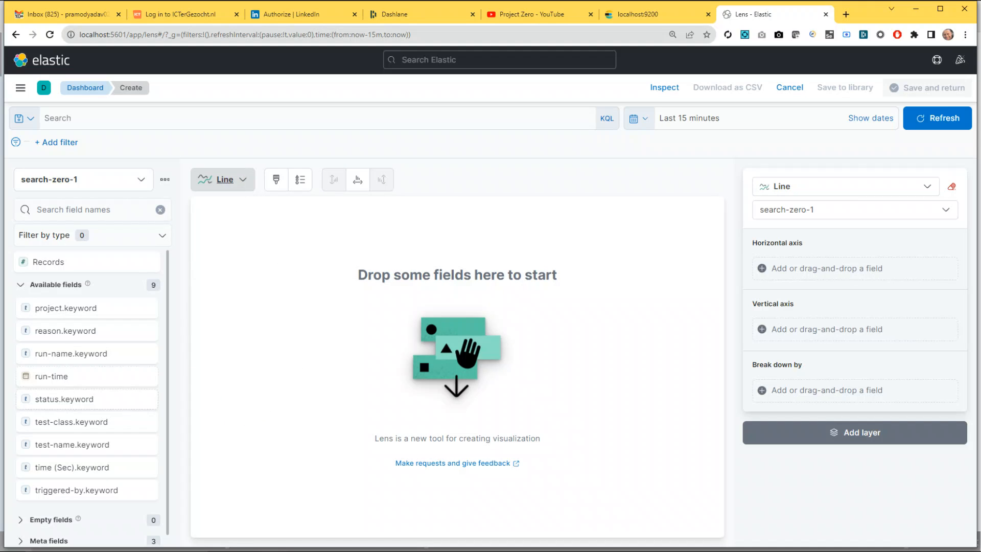
Assign run-time to the line chart's horizontal axis, its unique count to the vertical axis, and break down by triggered-by.keyword
drag(51, 376, 808, 271)
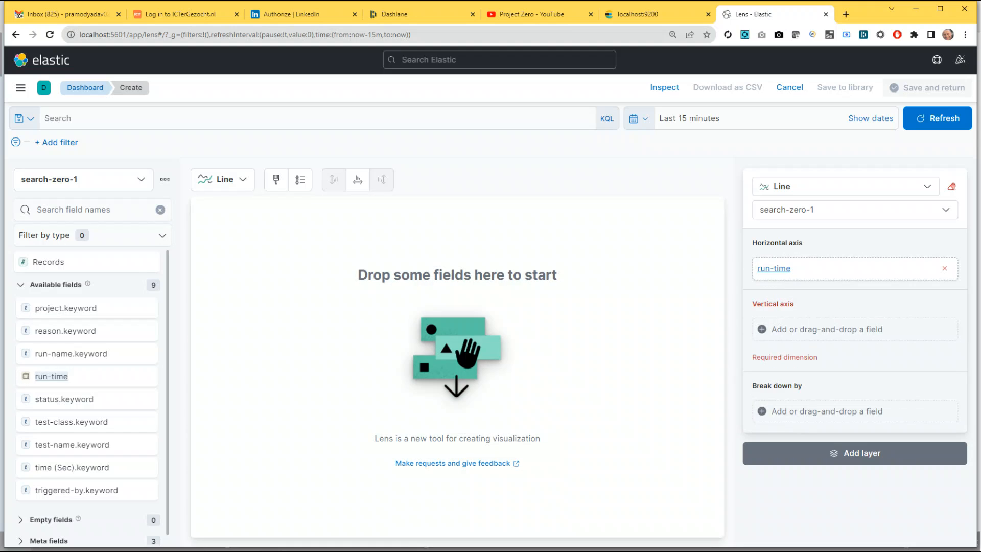
scroll(72, 460, down, 1)
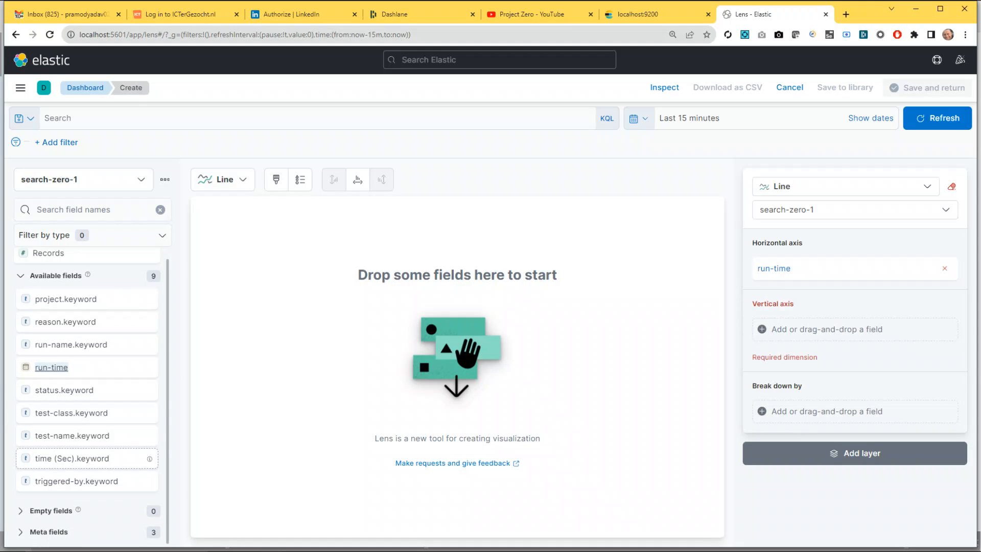
drag(77, 481, 869, 339)
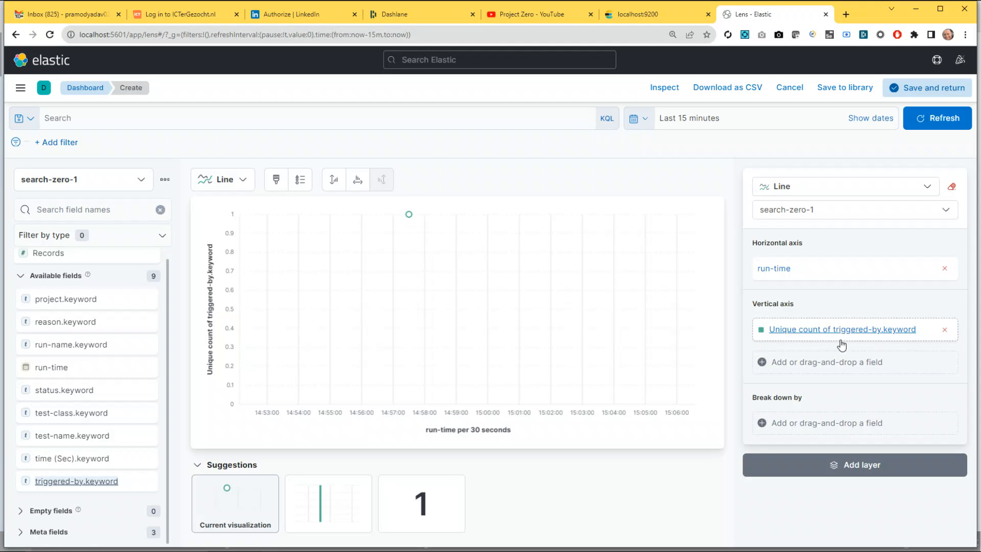
drag(856, 331, 856, 425)
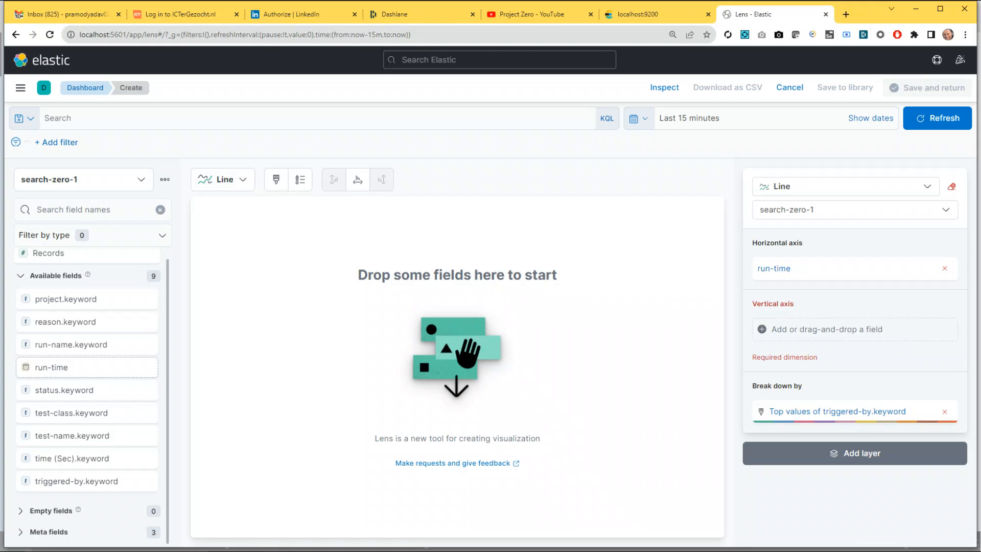
drag(51, 368, 854, 335)
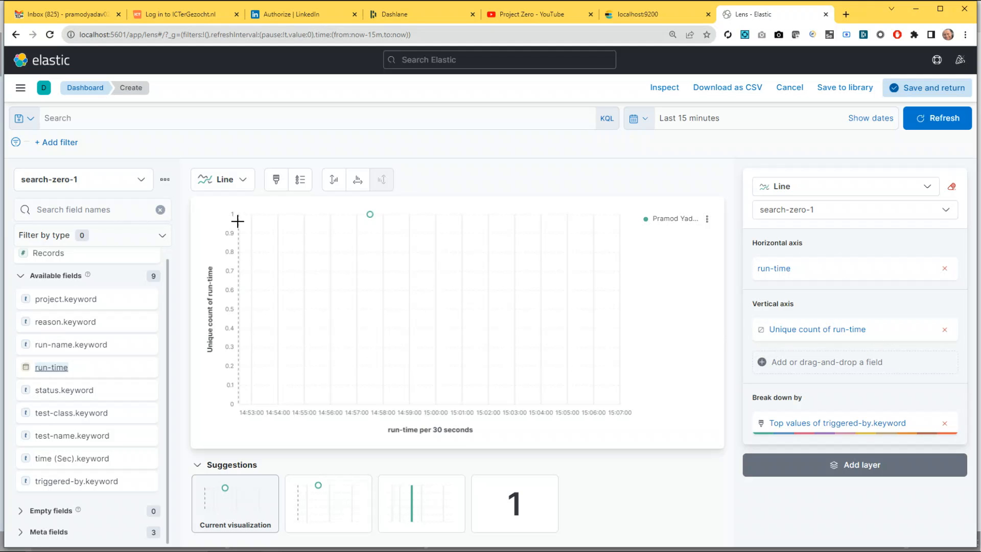
Enable a custom time interval for the run-time horizontal axis and set its unit to week
click(783, 271)
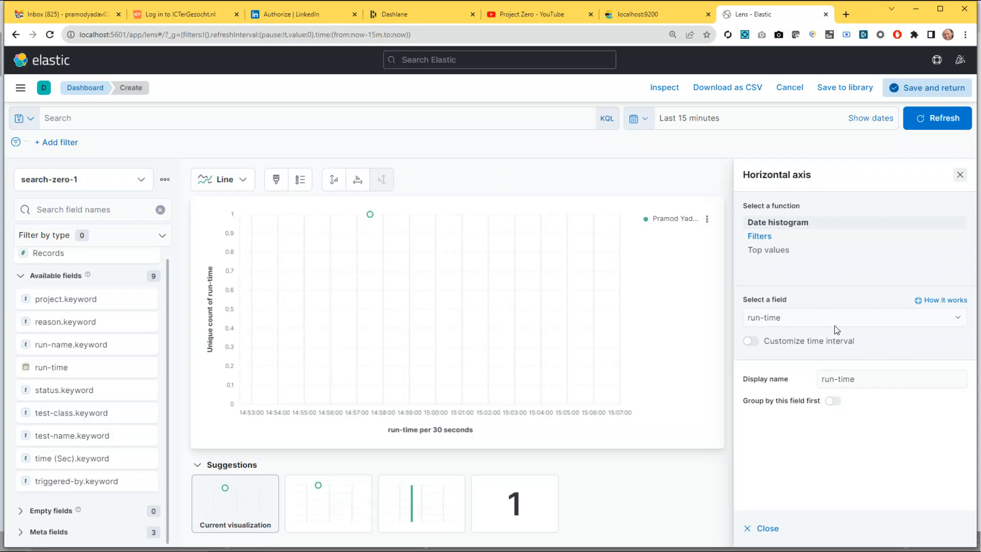
click(755, 342)
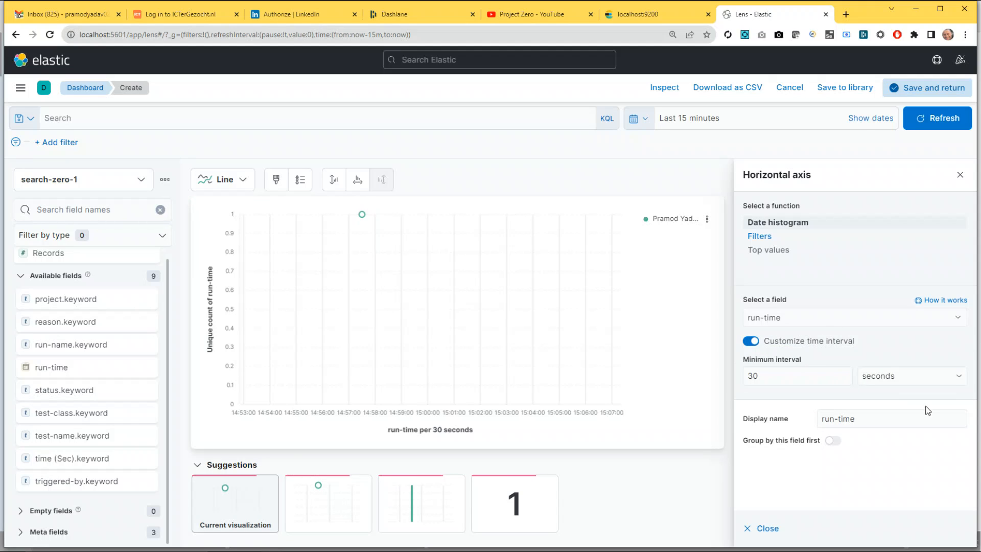
click(934, 378)
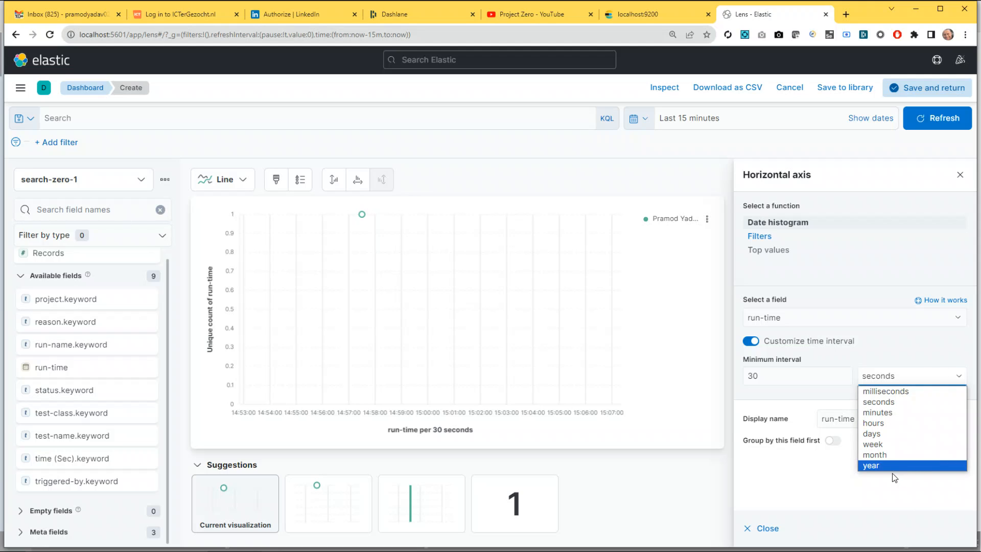
click(874, 444)
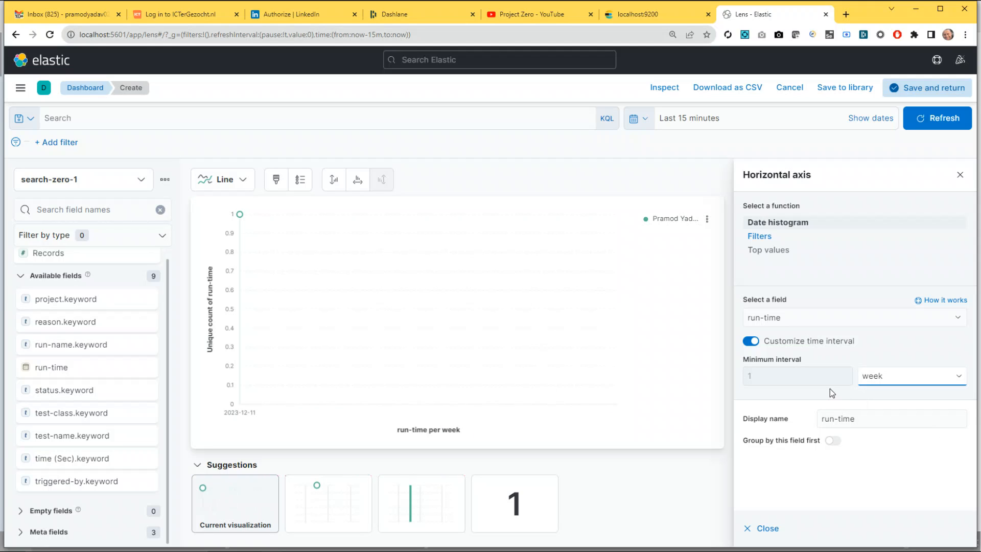
Change the run-time axis interval unit to days and select the minimum interval value
click(943, 380)
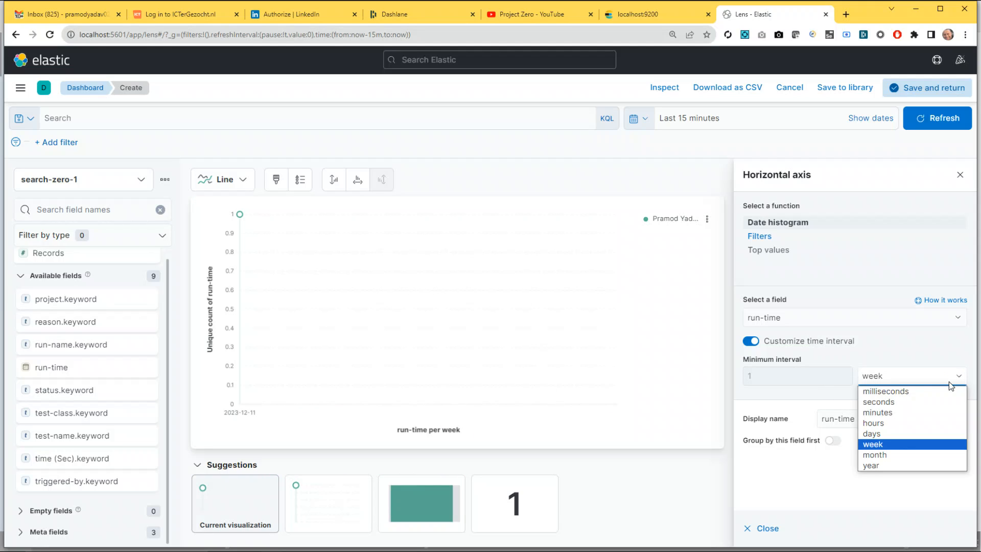
click(761, 382)
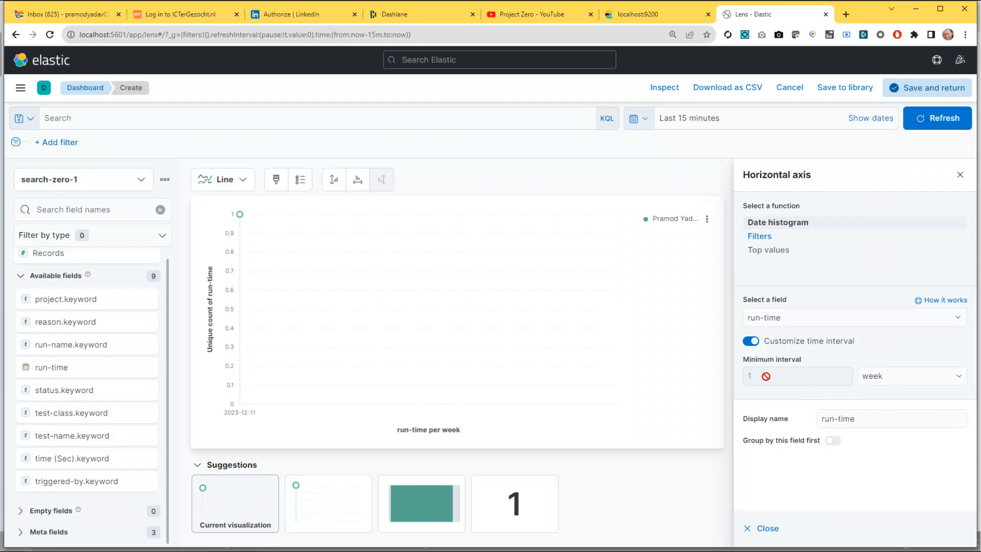
click(951, 382)
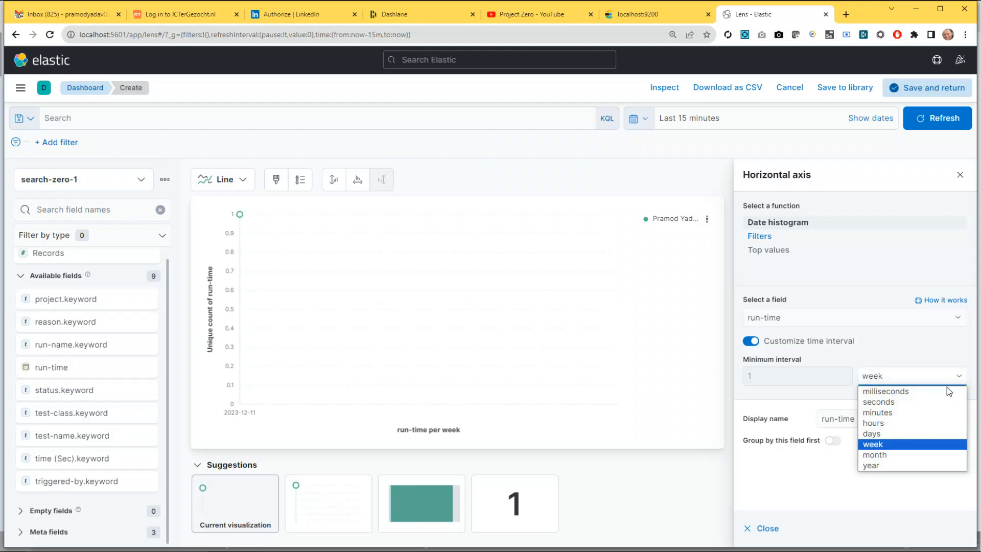
click(885, 438)
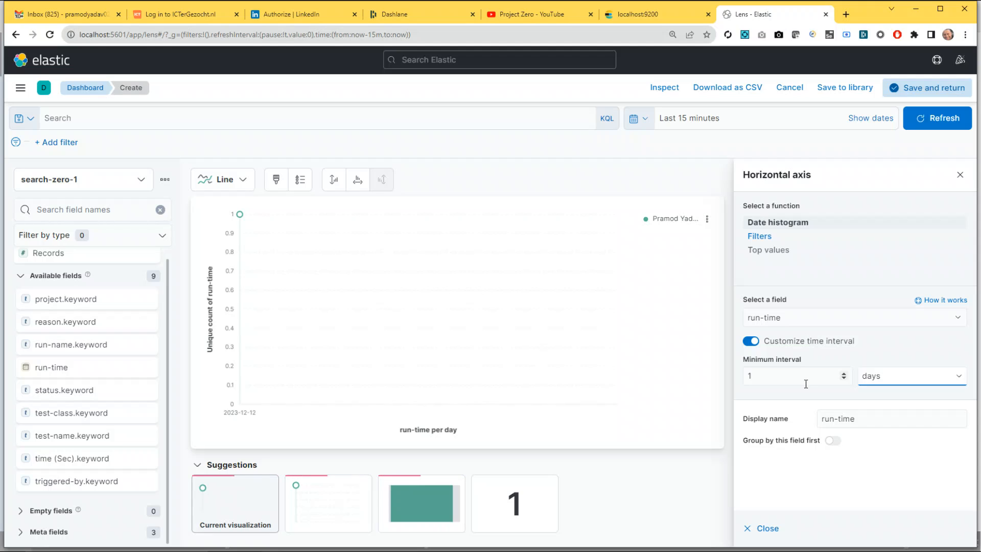
drag(761, 377, 693, 373)
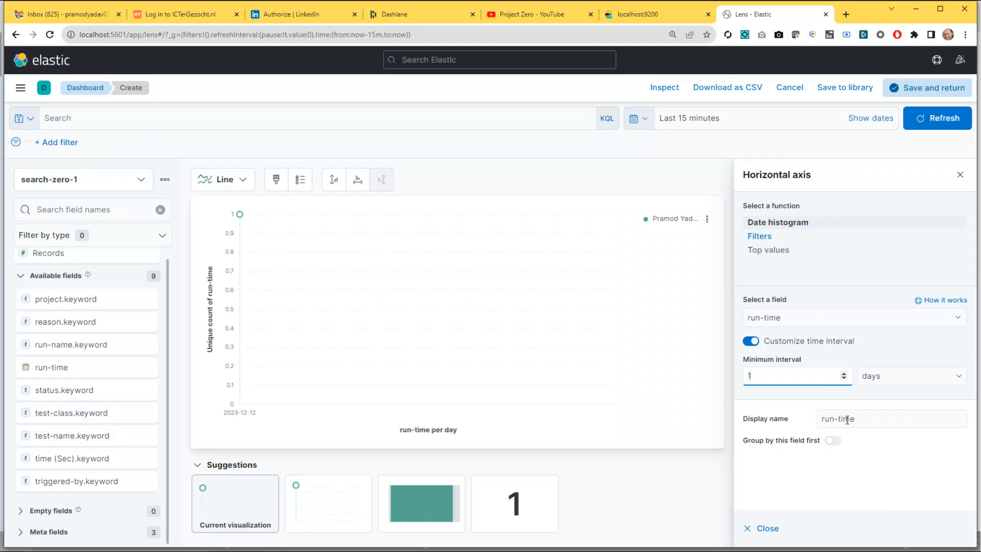
Set the run-time axis's minimum interval to 30 minutes with this field grouped first, and save the line chart to the dashboard
click(957, 381)
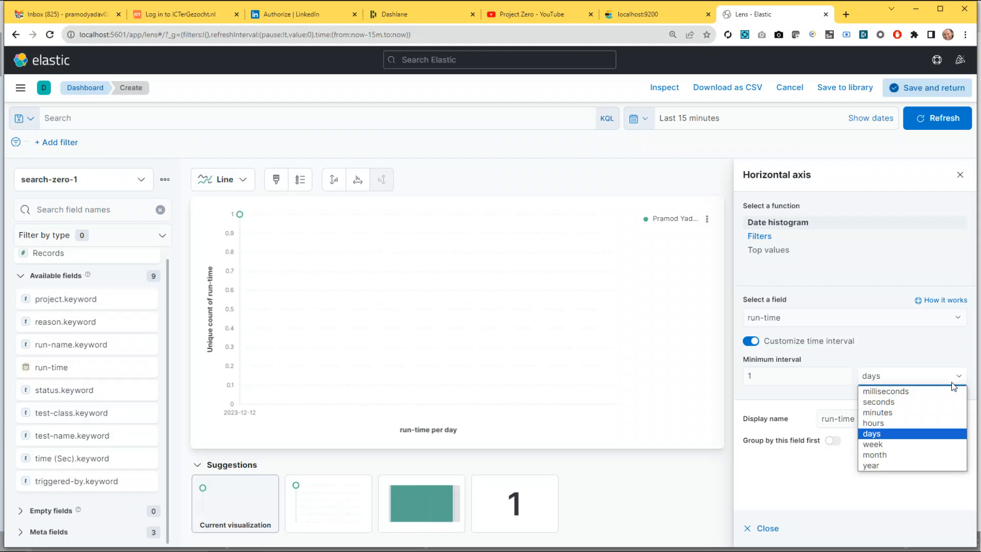
click(877, 412)
click(747, 377)
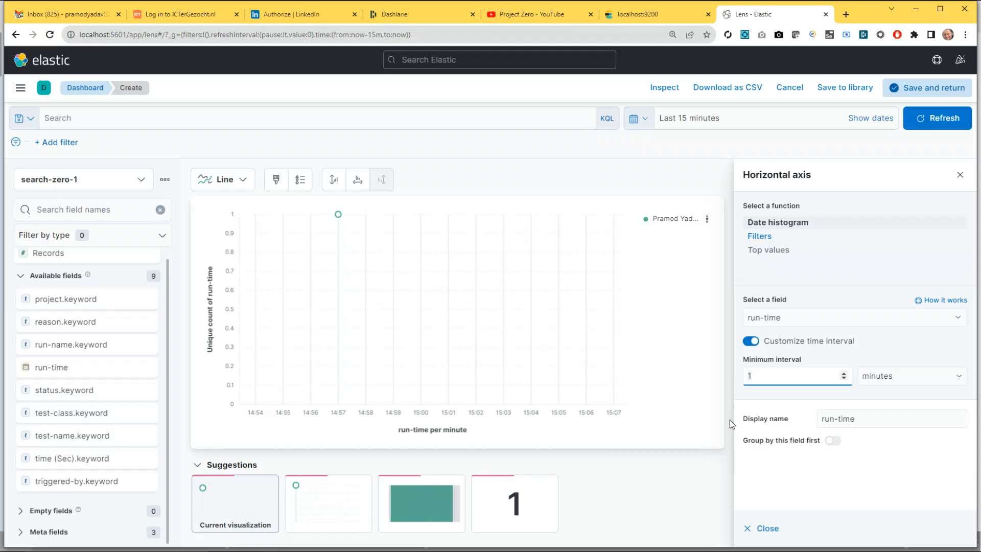
text(30)
click(844, 486)
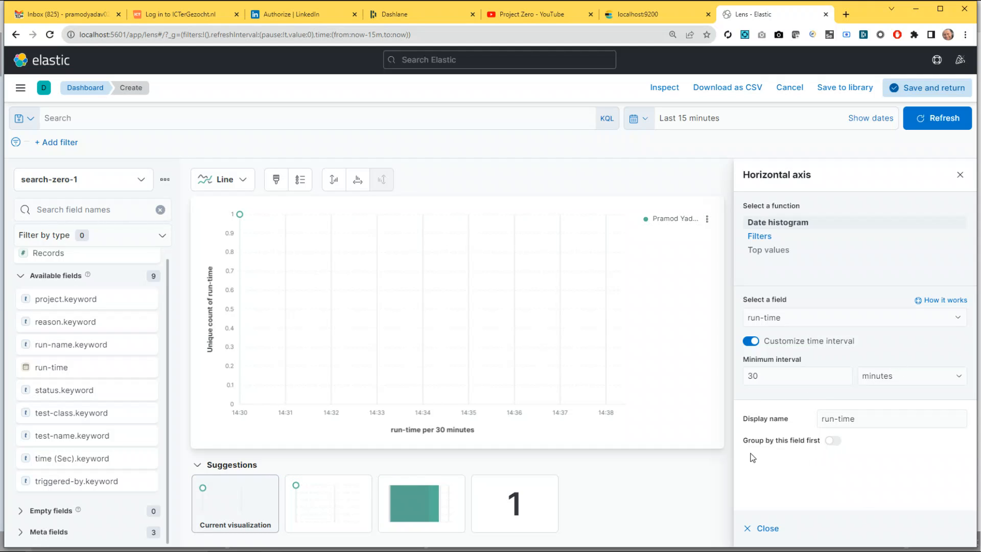
click(833, 440)
click(930, 90)
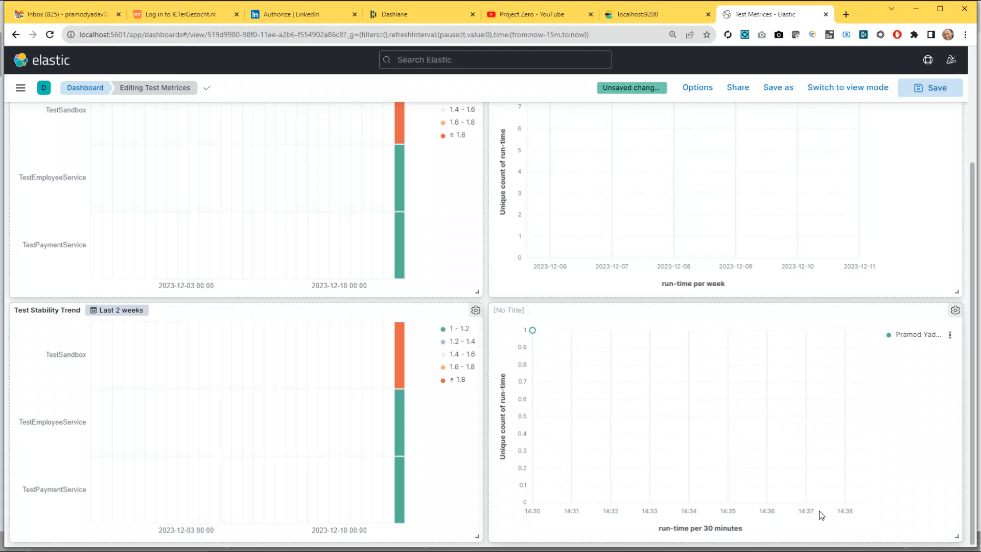
Give the new untitled line chart panel the title Test Trigger Trend
scroll(830, 494, up, 3)
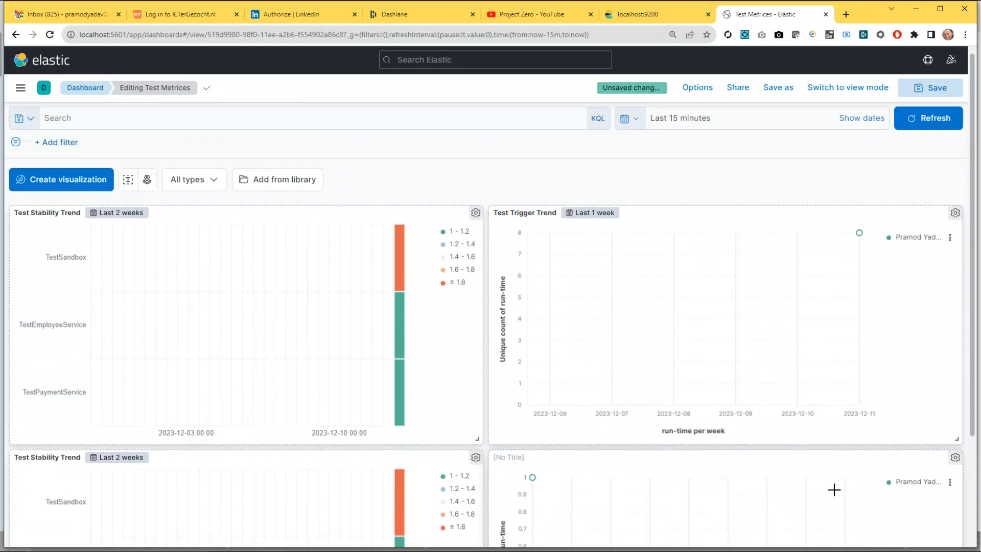
scroll(902, 340, down, 2)
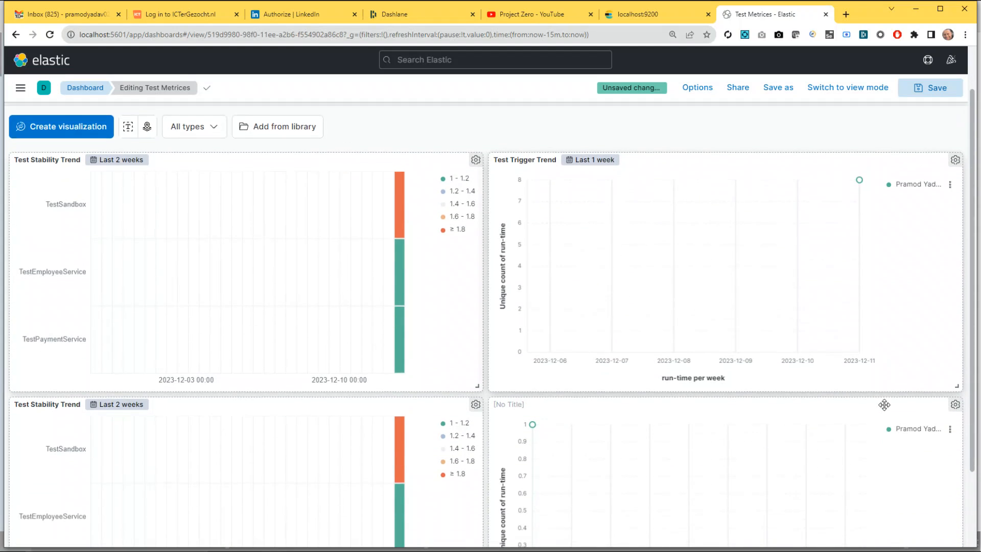
scroll(918, 188, up, 2)
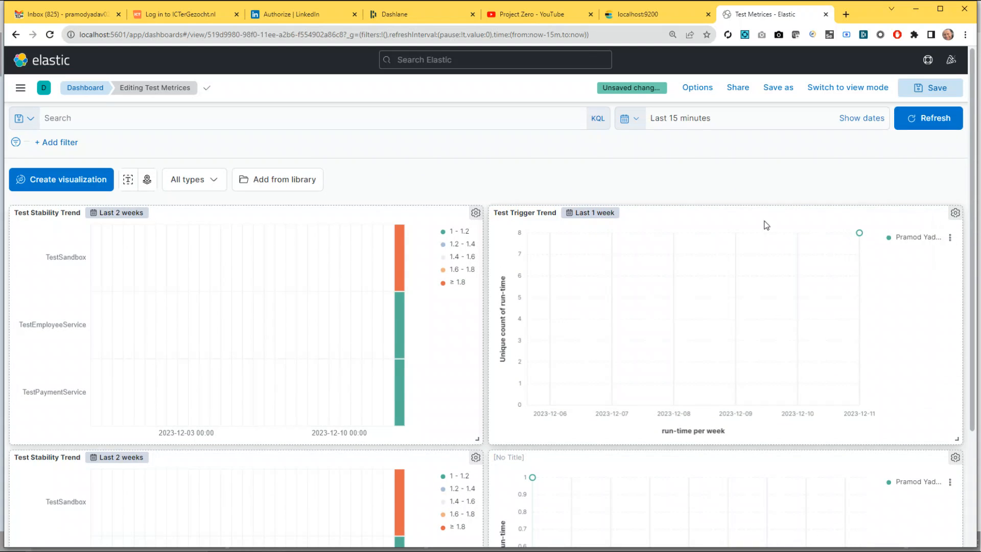
scroll(904, 431, down, 2)
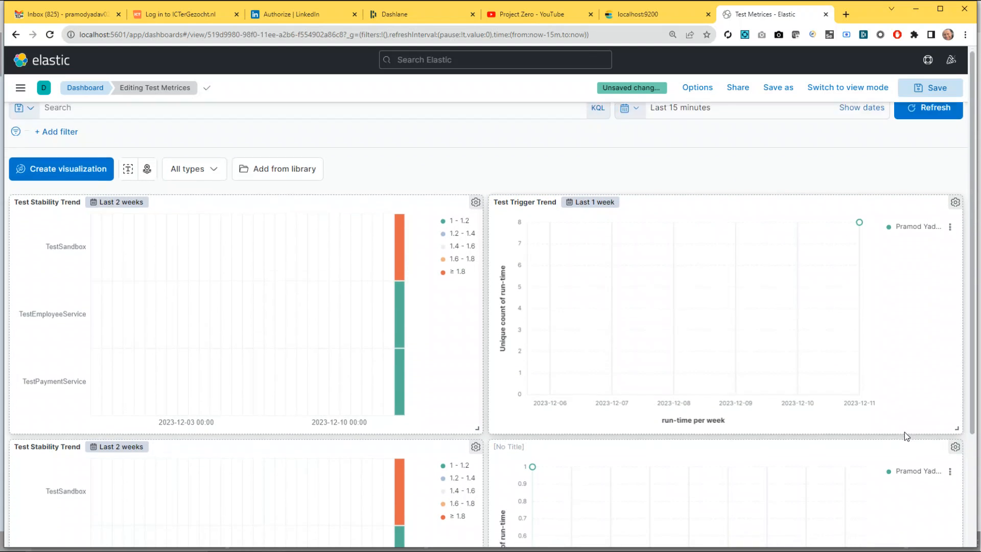
click(514, 351)
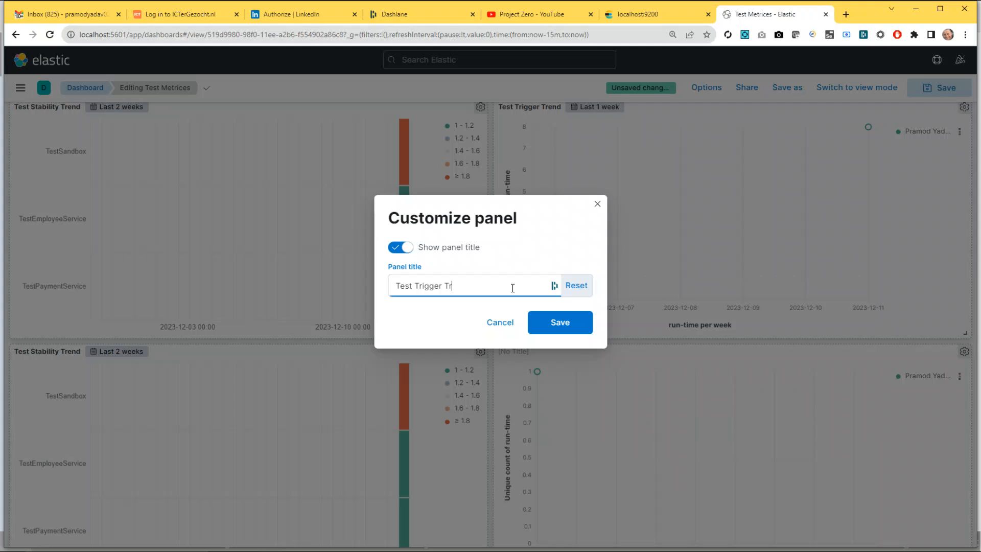
key(Return)
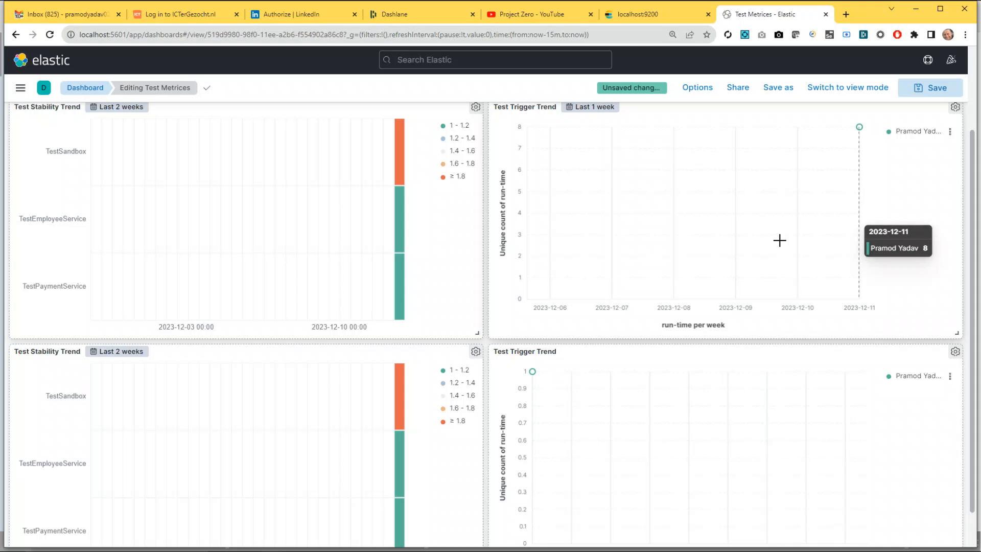
Open the new Test Trigger Trend panel in the Lens editor, review its axis setup, and return without saving
click(955, 352)
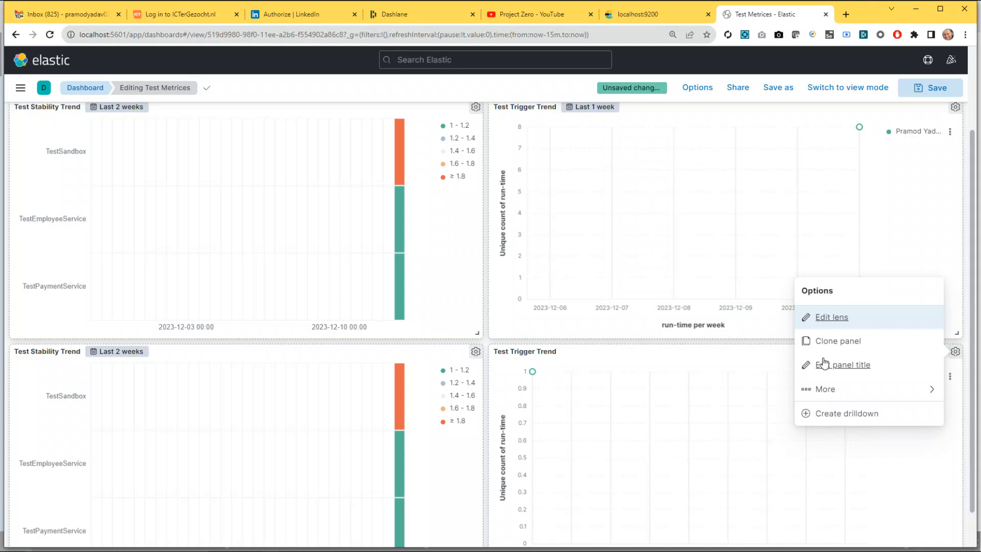
click(838, 319)
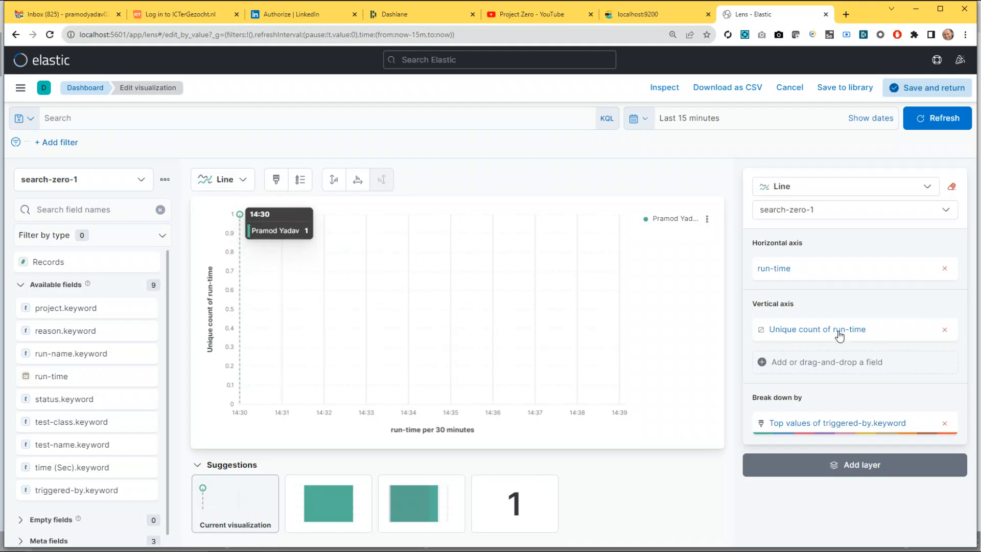
click(789, 88)
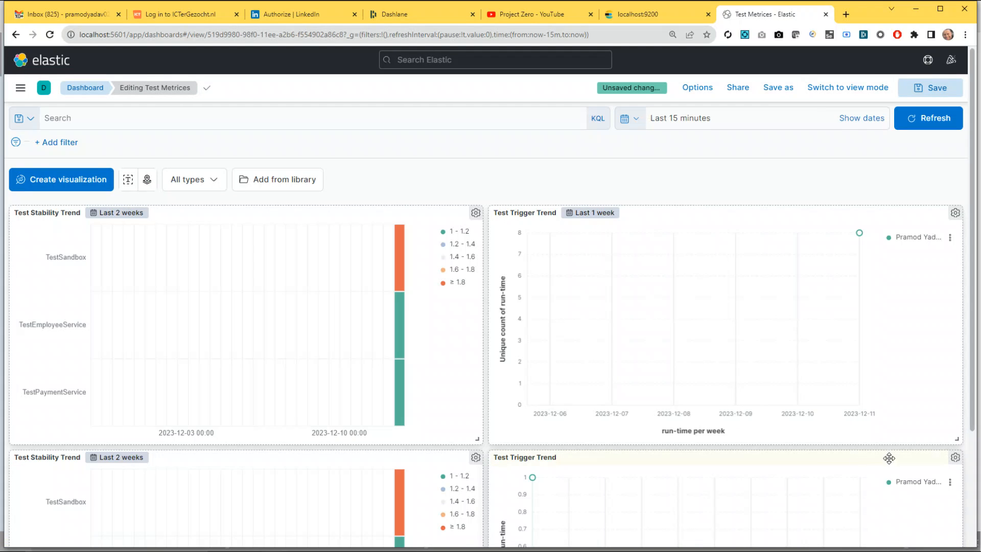
Add a custom time range of the last 2 weeks to the new Test Trigger Trend panel
click(955, 457)
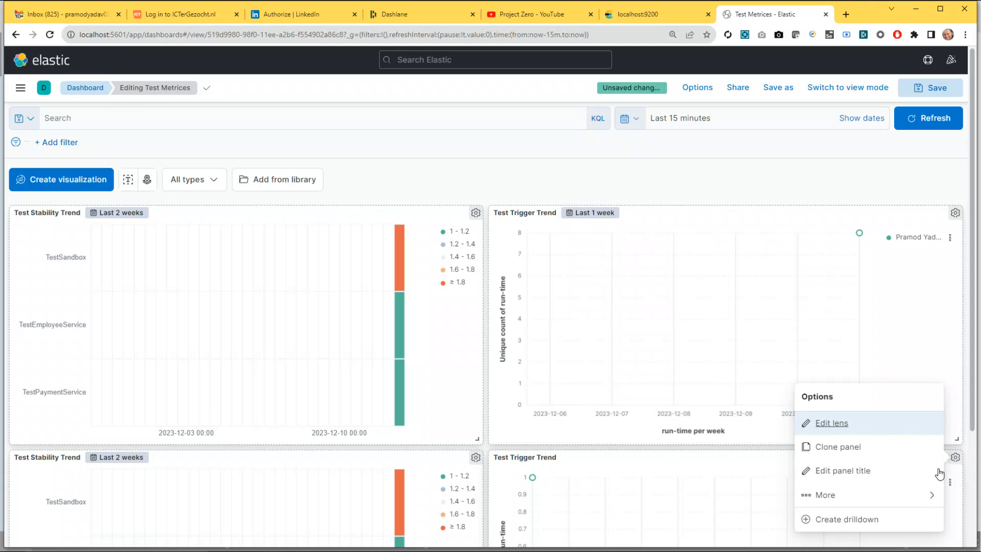
click(827, 495)
click(856, 364)
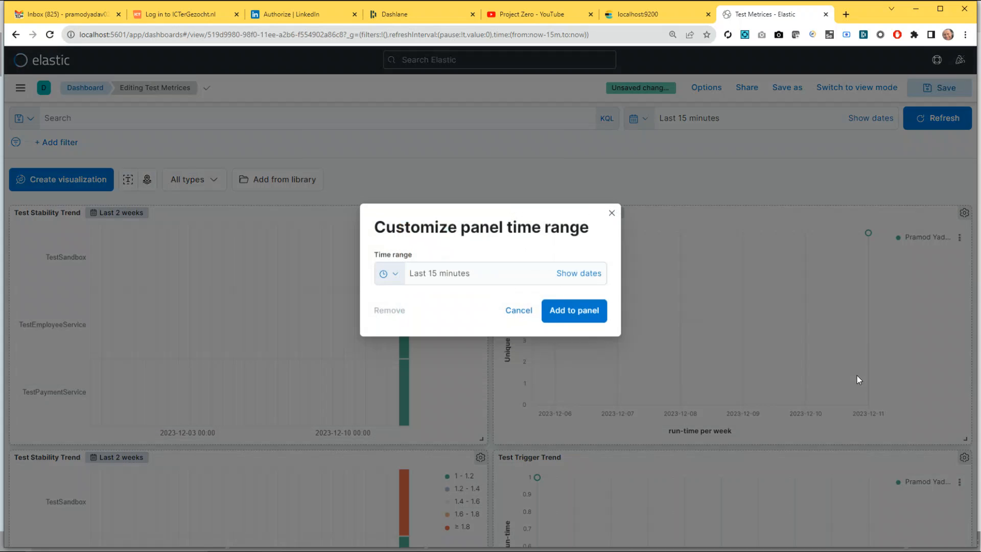
click(432, 283)
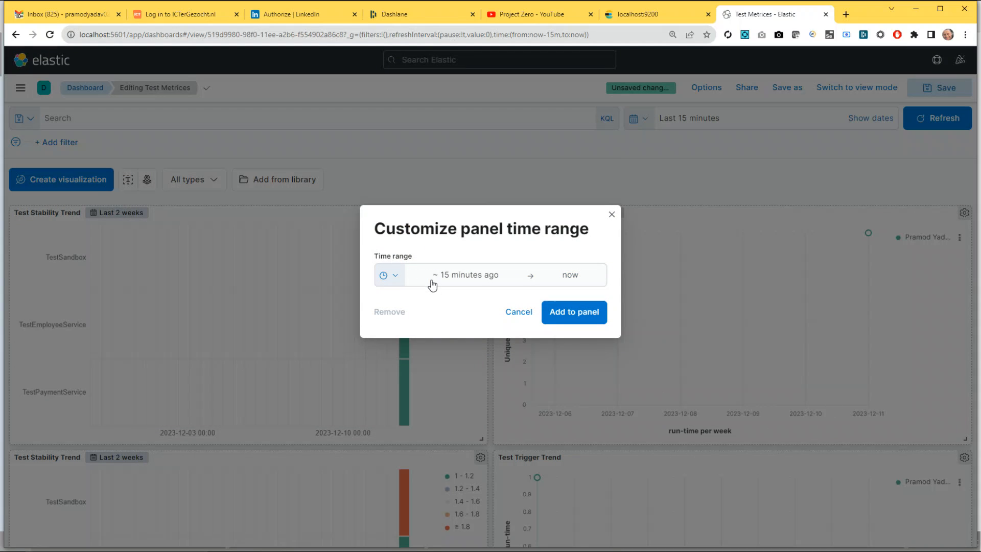
click(473, 276)
click(564, 327)
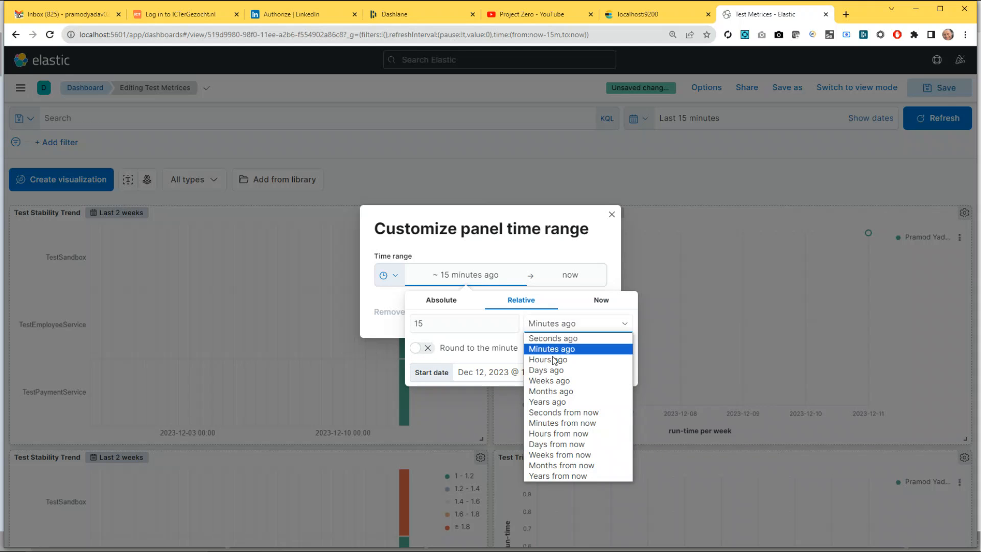
click(564, 379)
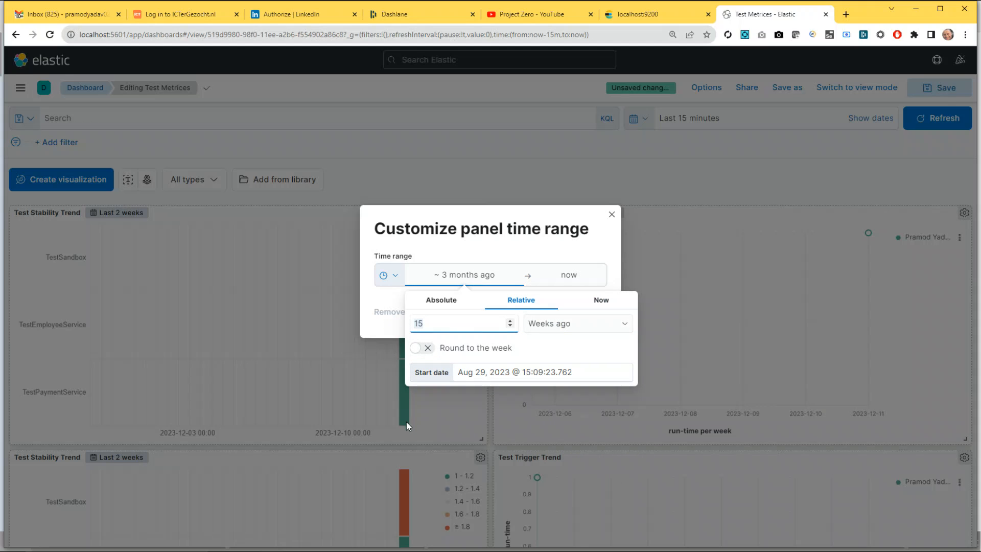
text(2)
click(519, 248)
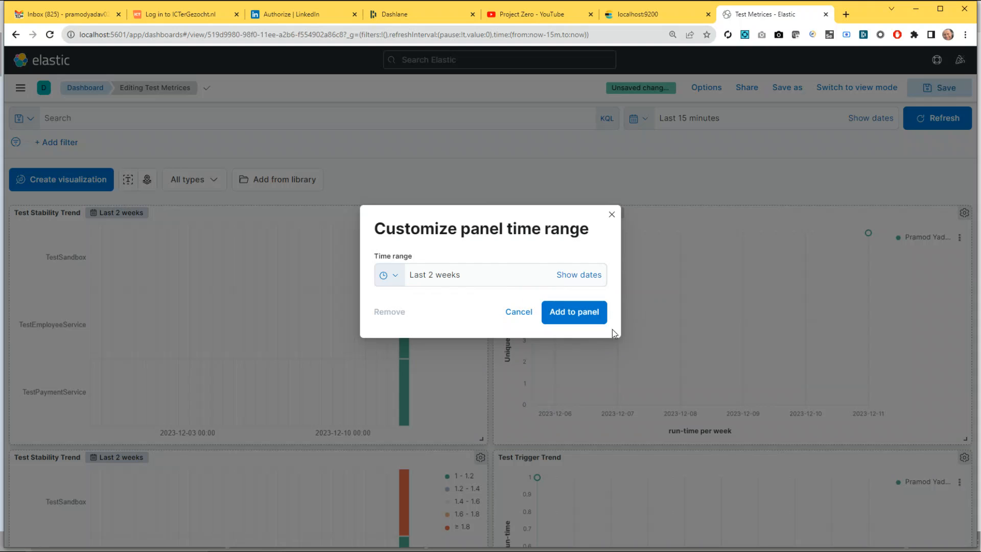
click(574, 312)
scroll(844, 477, down, 3)
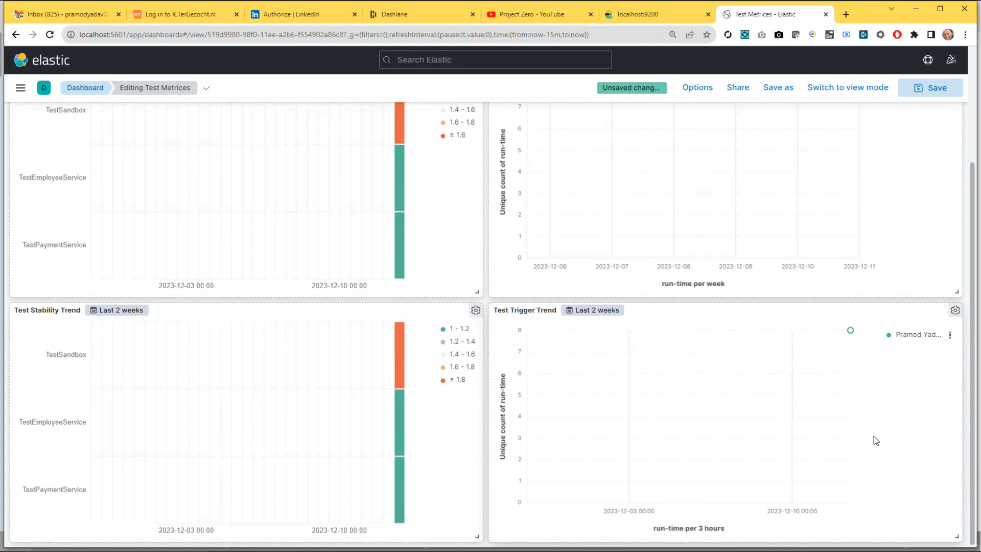
scroll(640, 330, up, 3)
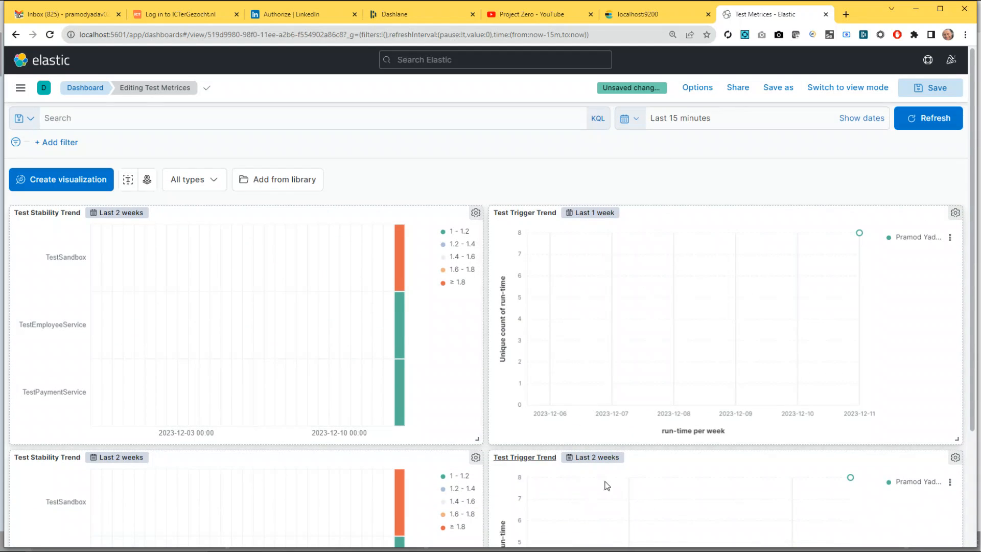
Delete the older Test Trigger Trend panel with the Last 1 week time range from the dashboard
click(955, 213)
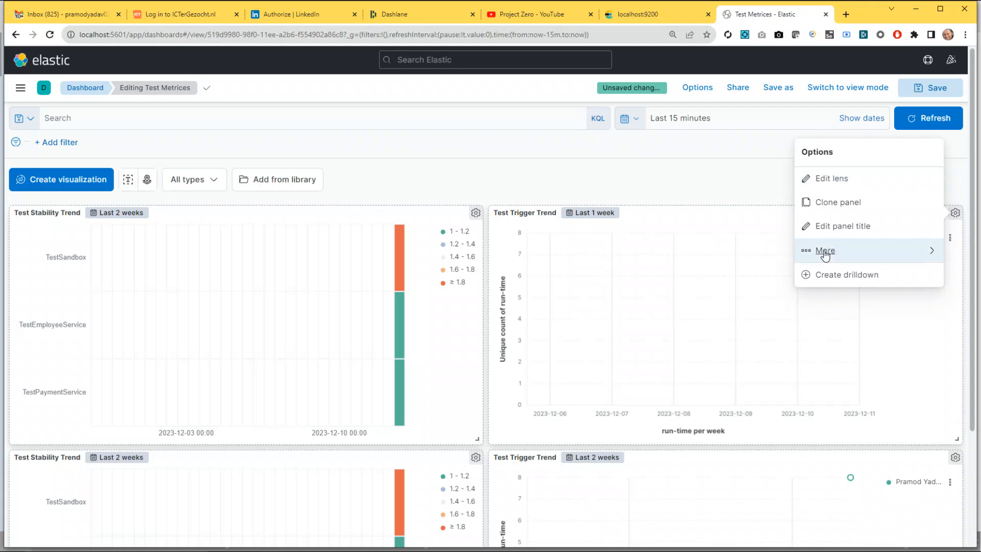
click(826, 251)
click(825, 314)
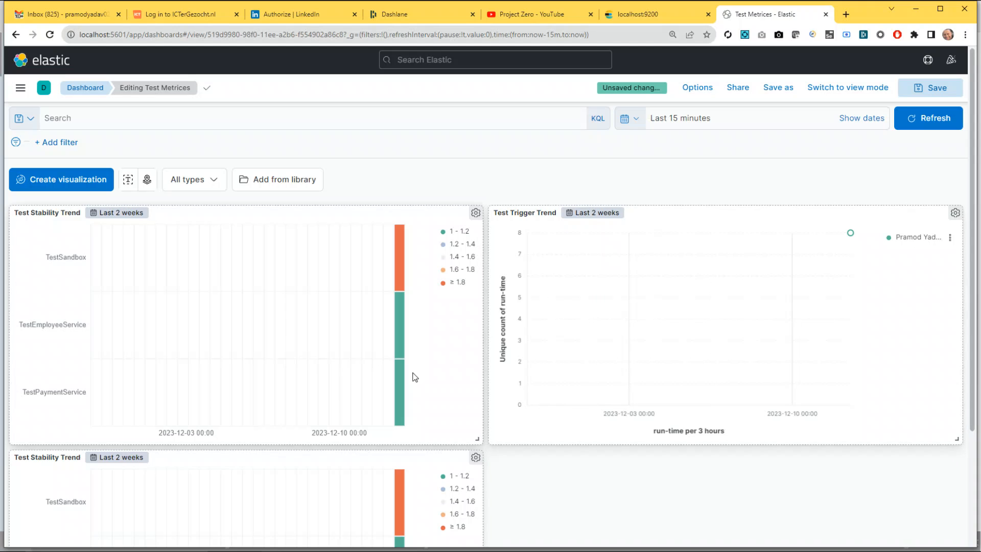
Review the dashboard panels and inspect the visualization types available for the Test Trigger Trend panel in Lens, without changing it
scroll(269, 476, down, 2)
scroll(747, 368, up, 2)
scroll(748, 368, up, 1)
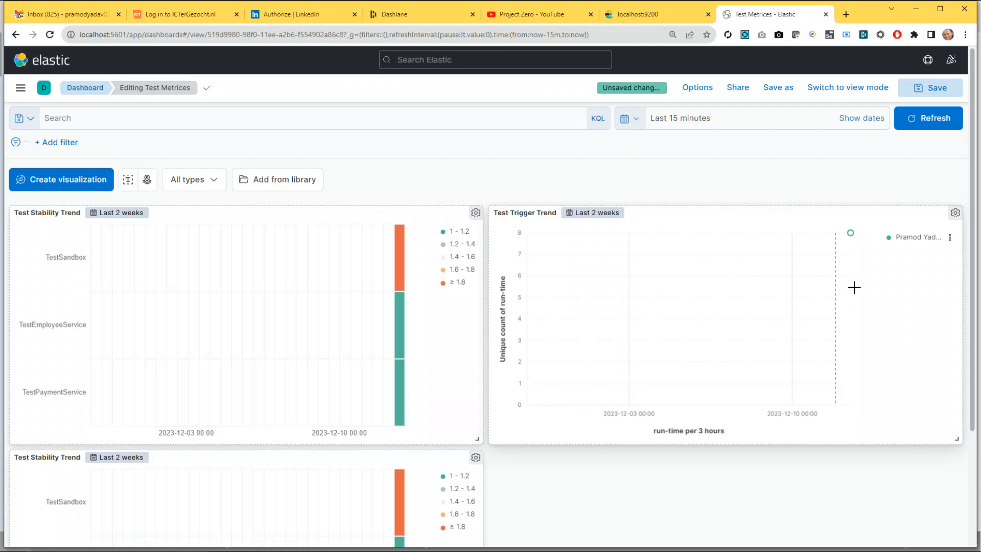
click(956, 212)
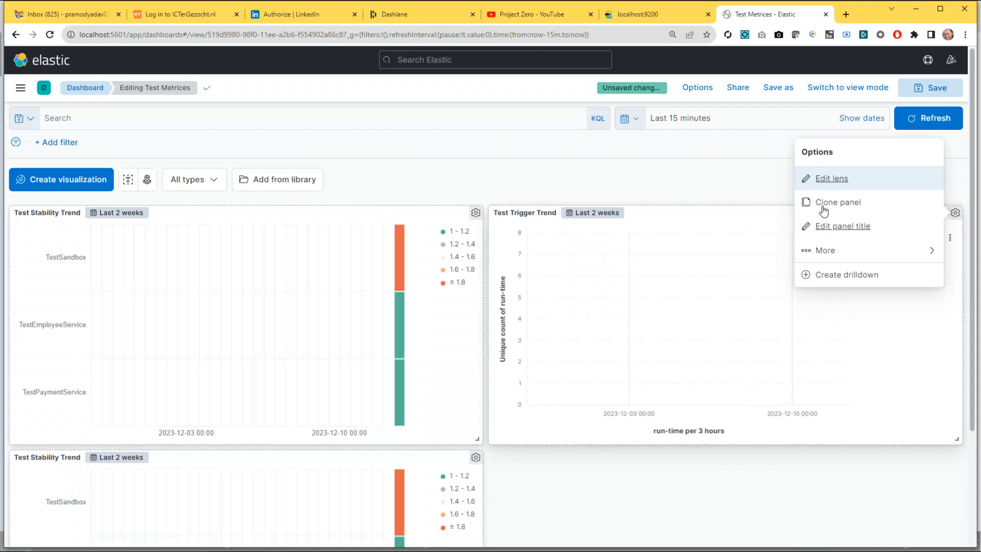
click(824, 179)
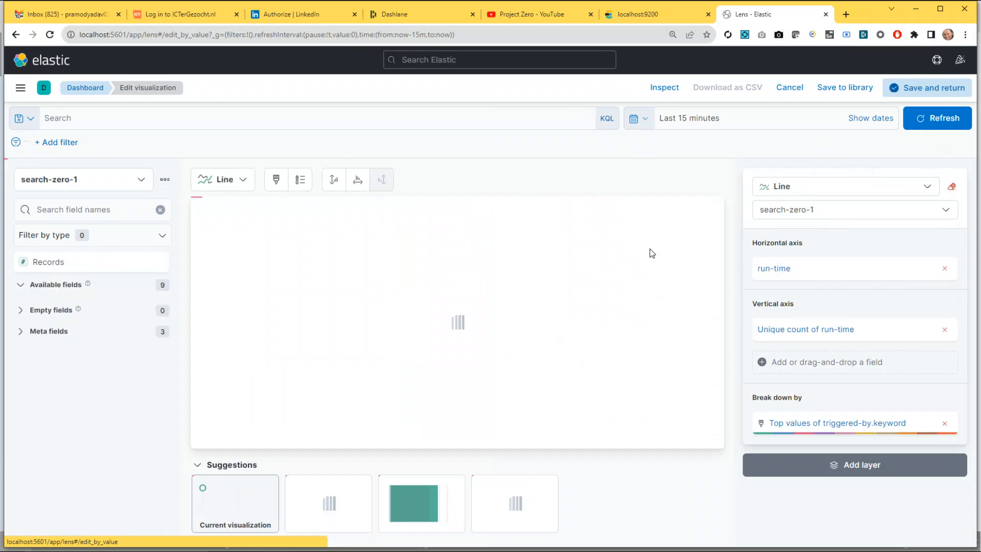
click(246, 180)
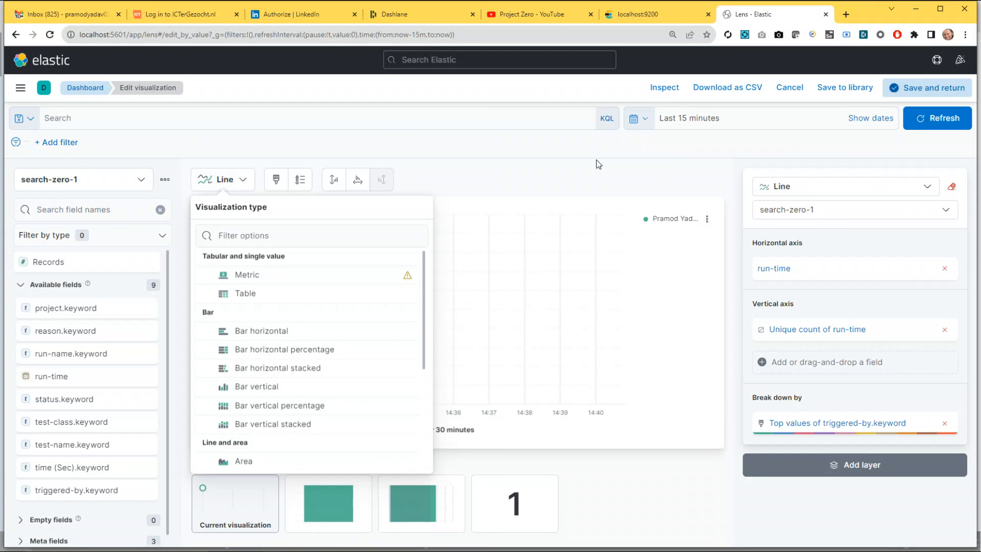
click(595, 174)
click(790, 92)
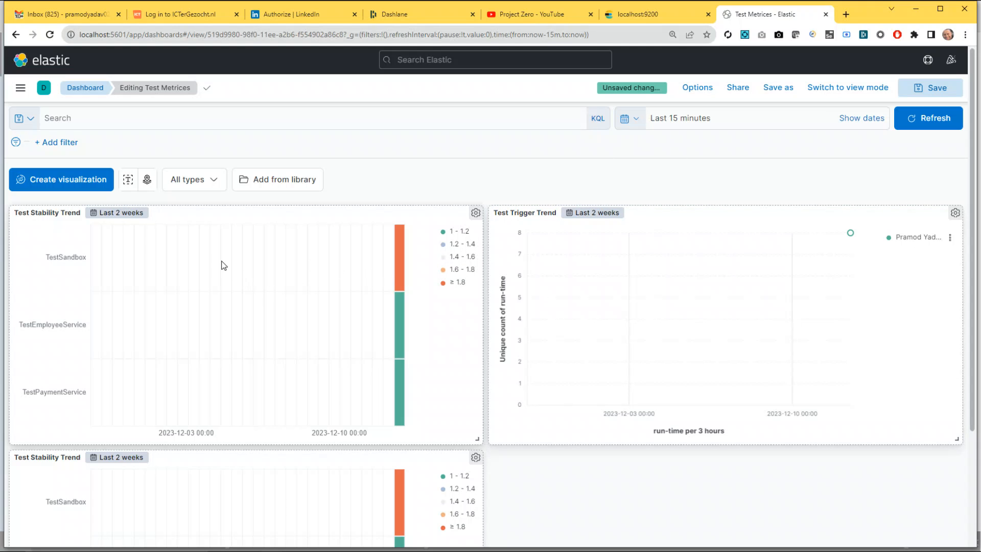
scroll(736, 389, down, 2)
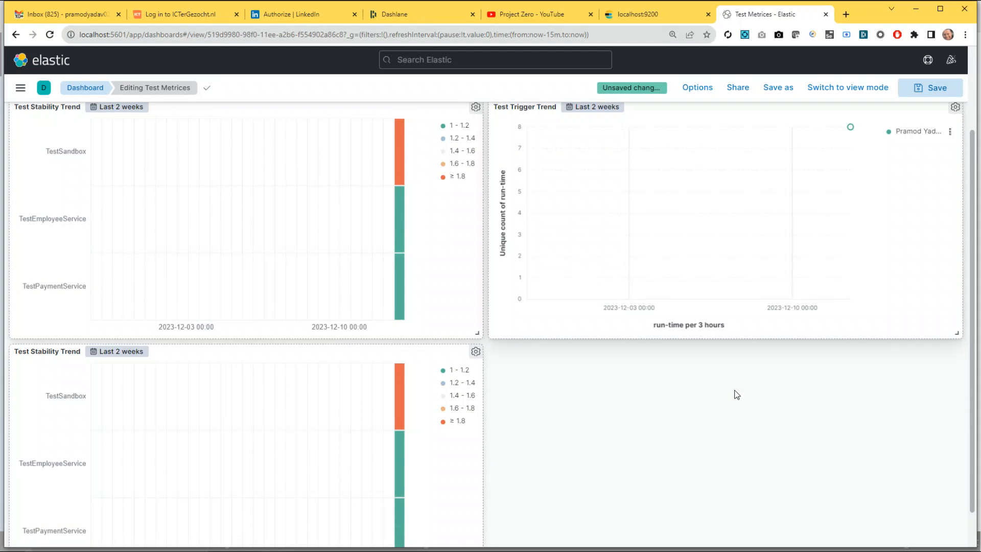
scroll(737, 394, up, 2)
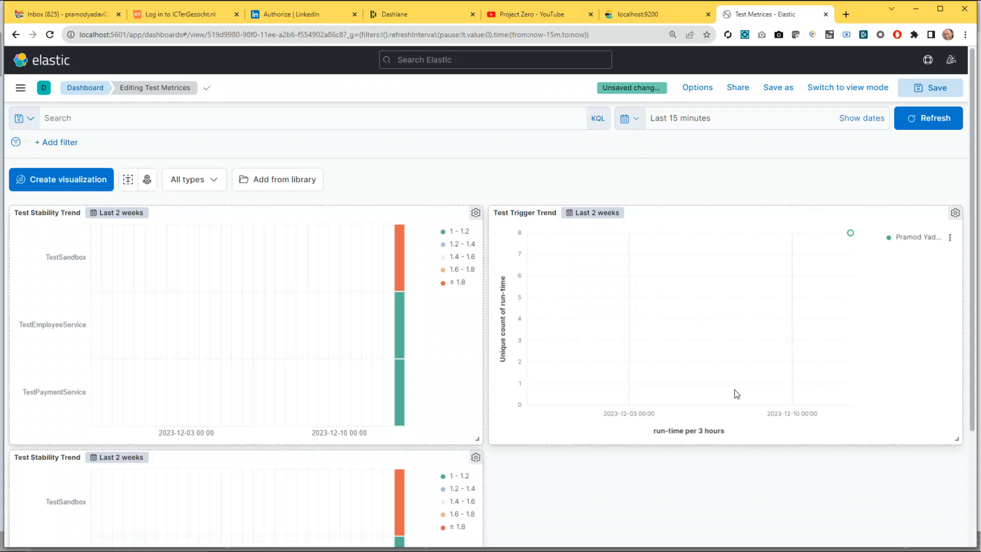